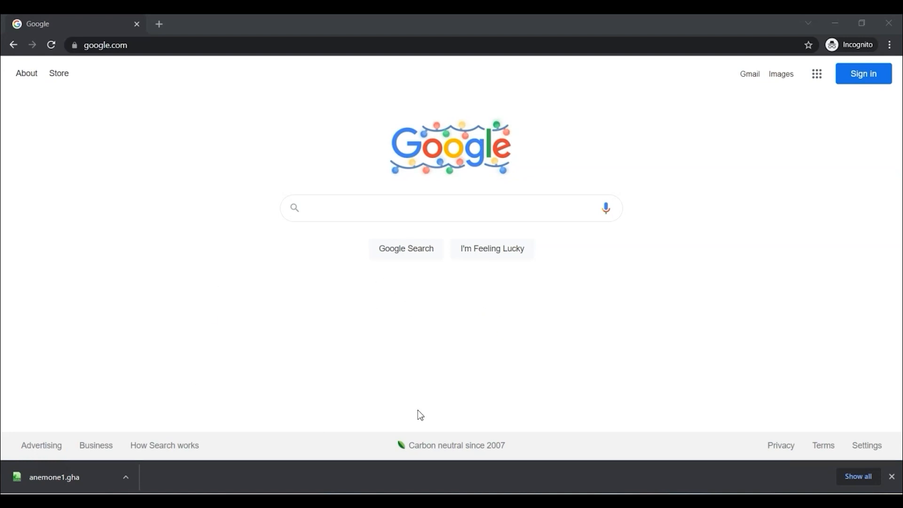
Find the food4Rhino website through a web search and open its home page
left_click(329, 212)
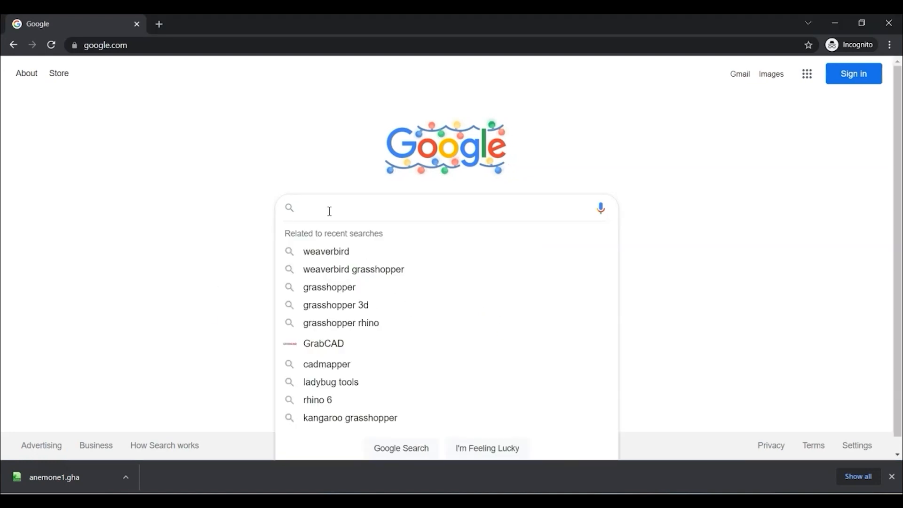
type("food")
left_click(338, 230)
left_click(160, 185)
Search food4Rhino for "ladybug" and open the Ladybug Tools app page
left_click(232, 139)
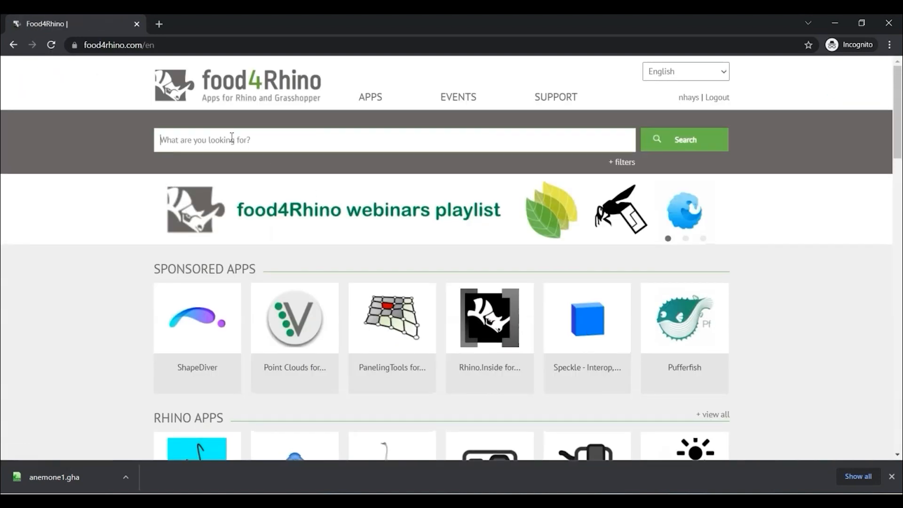
type("ladybug")
key("Return")
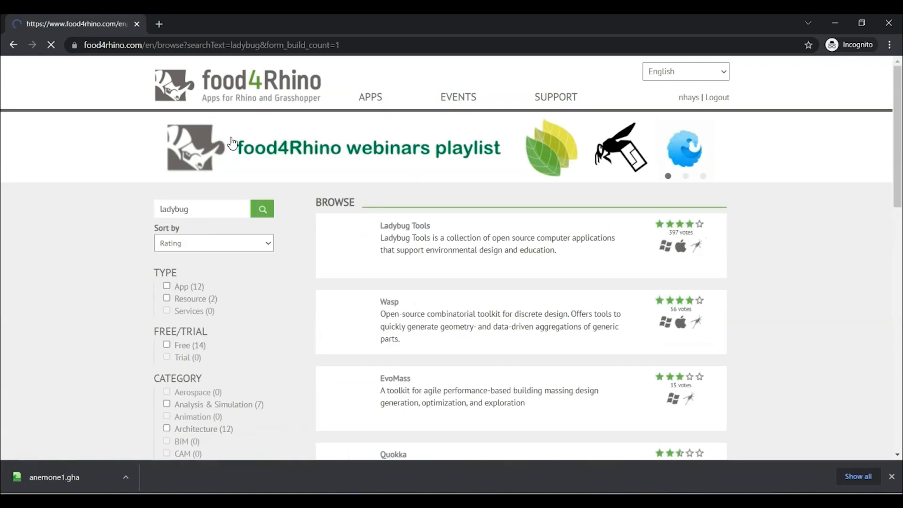
left_click(413, 235)
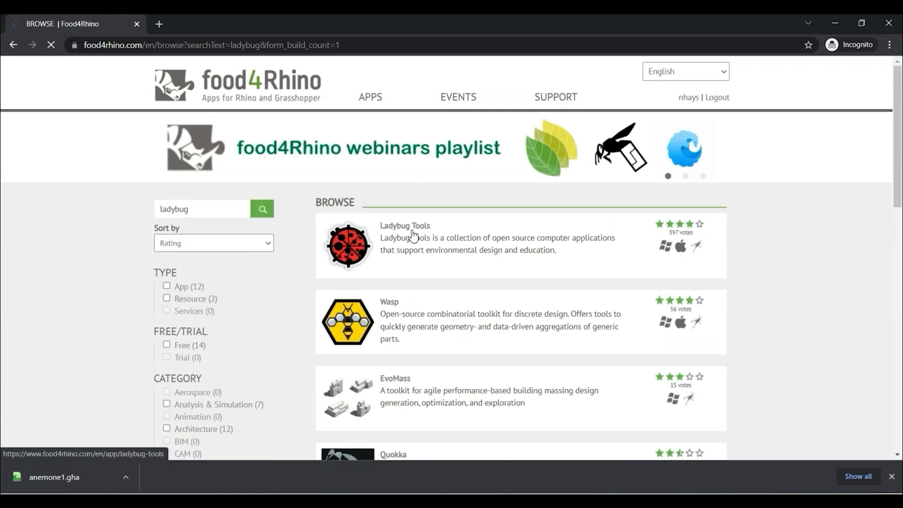
Download the Ladybug Tools 1.3.0 release from the app page's Downloads section
scroll(168, 228, "down", 2)
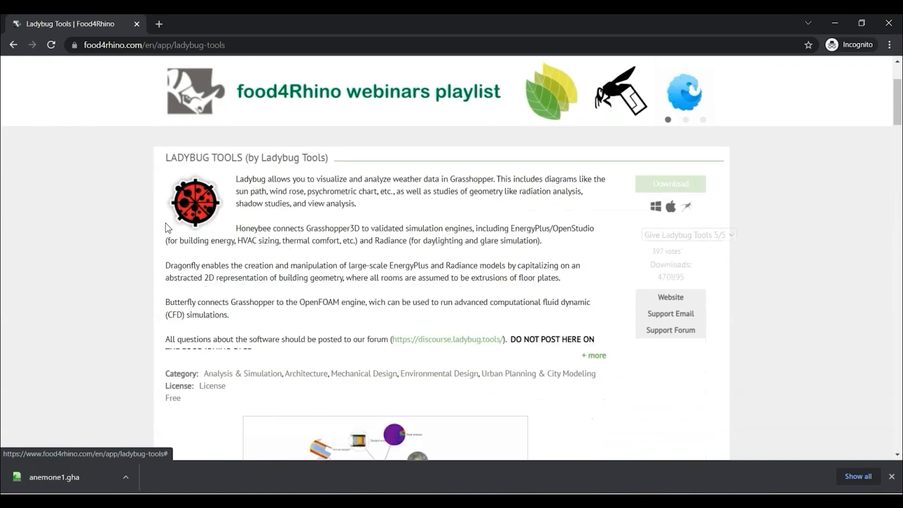
scroll(588, 296, "down", 10)
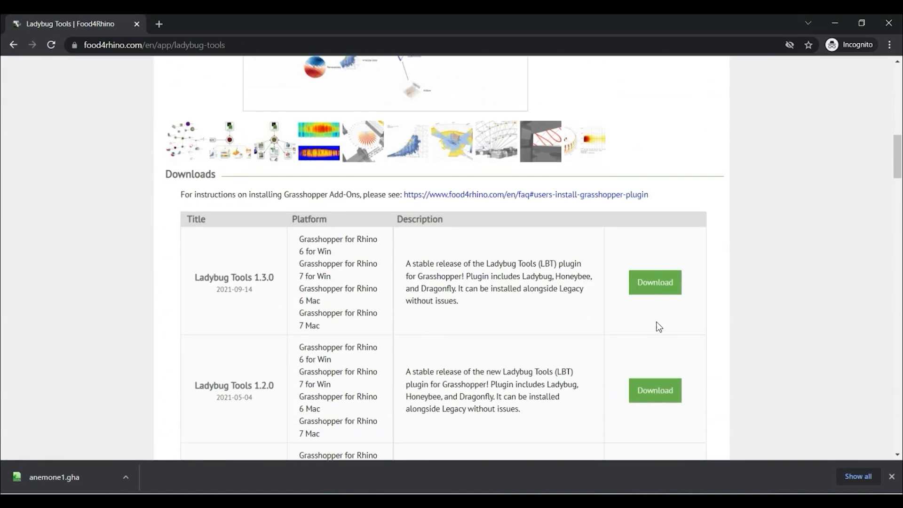
scroll(659, 325, "up", 15)
scroll(767, 316, "down", 8)
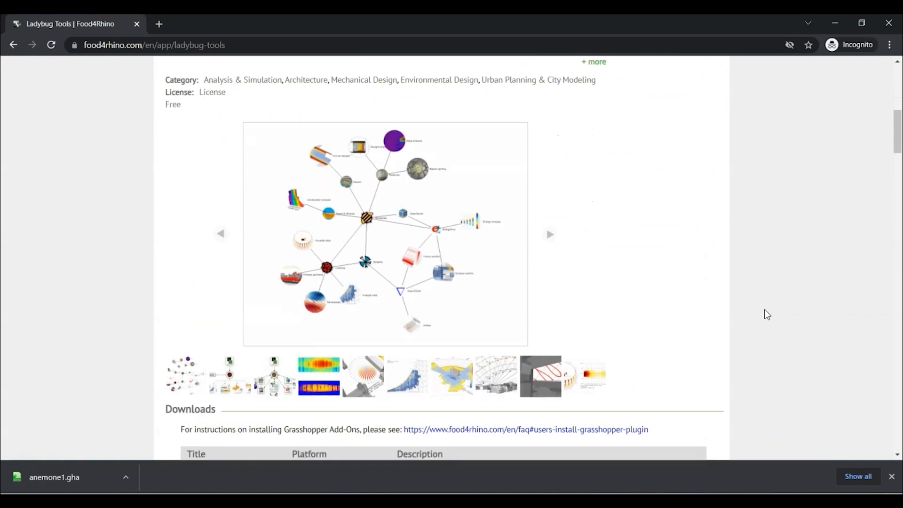
scroll(762, 310, "down", 5)
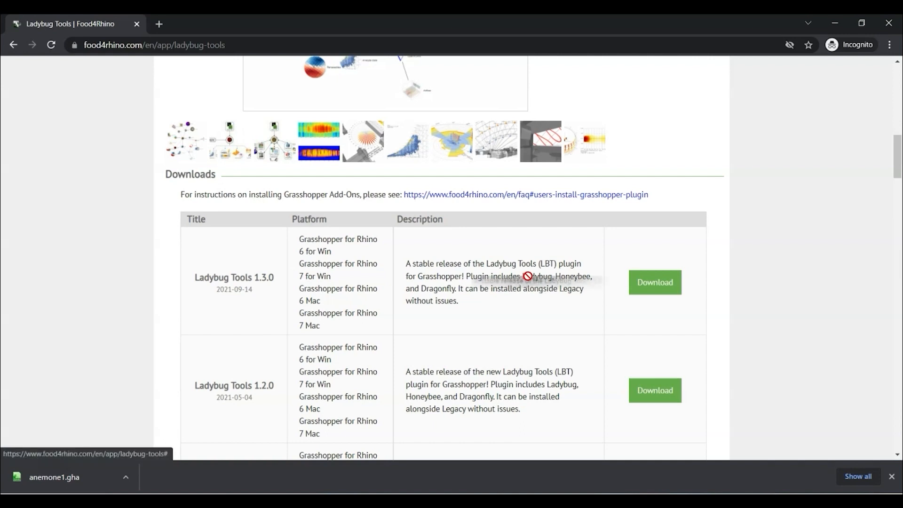
left_click(457, 297)
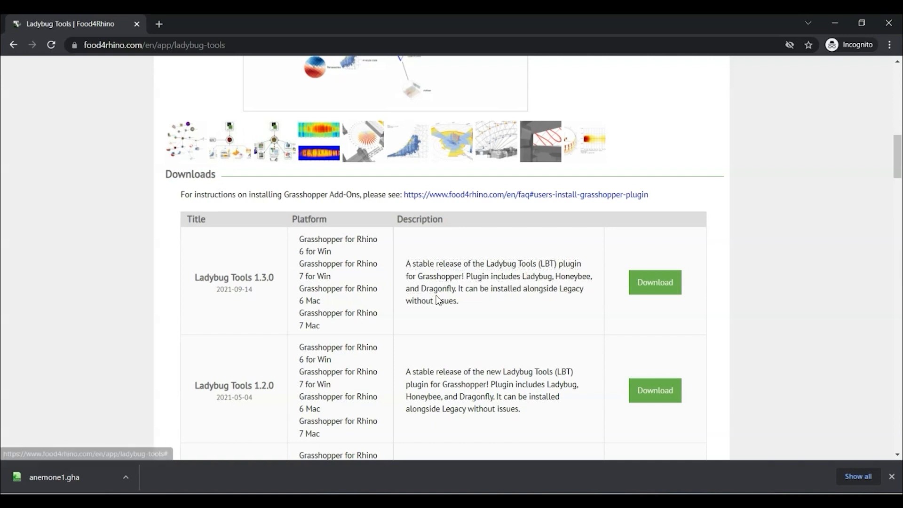
left_click(801, 333)
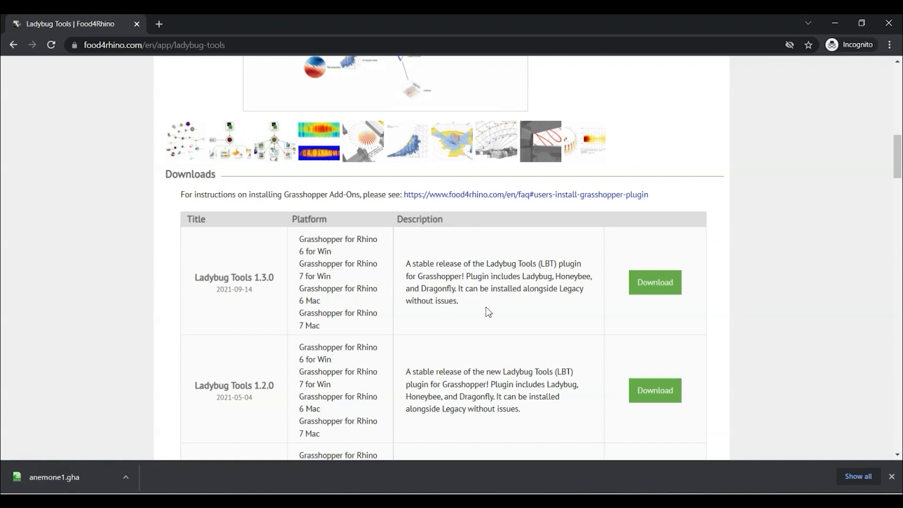
left_click(643, 284)
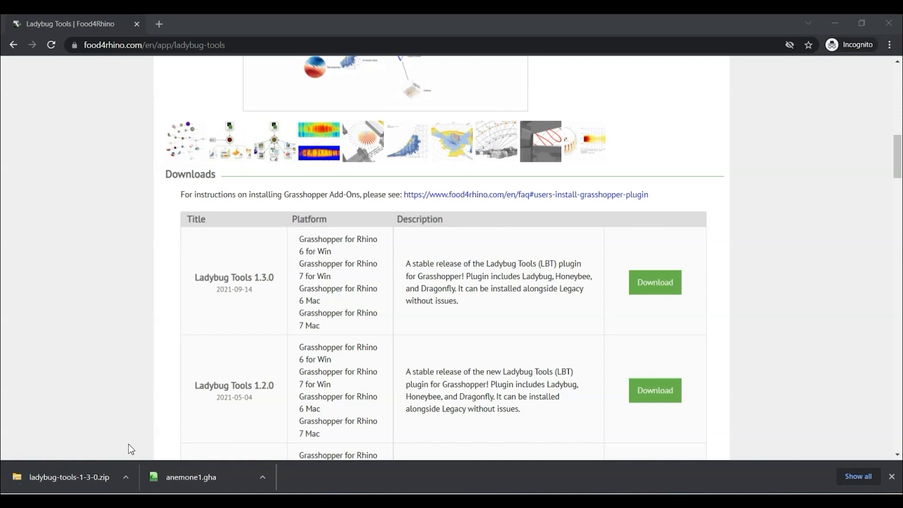
Show the downloaded ladybug-tools-1-3-0 archive in its folder and extract all of its contents
left_click(125, 478)
left_click(165, 432)
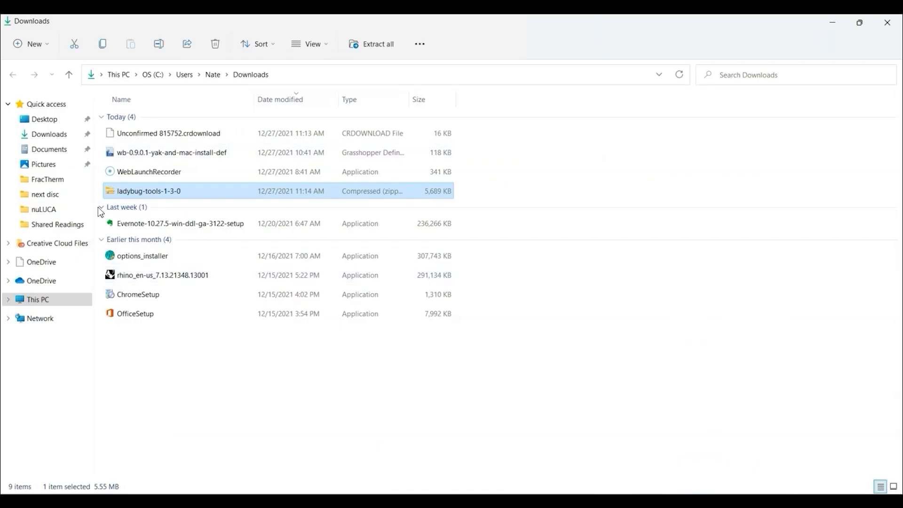
right_click(166, 186)
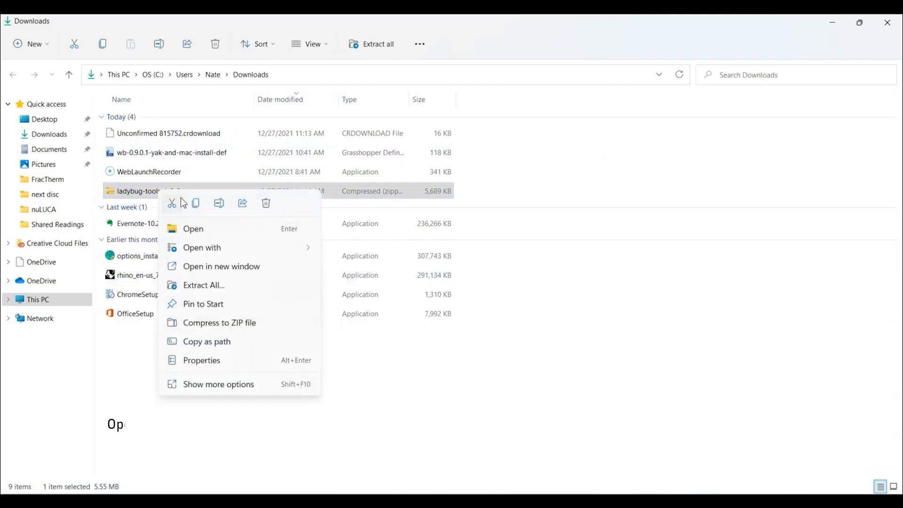
left_click(244, 288)
left_click(562, 379)
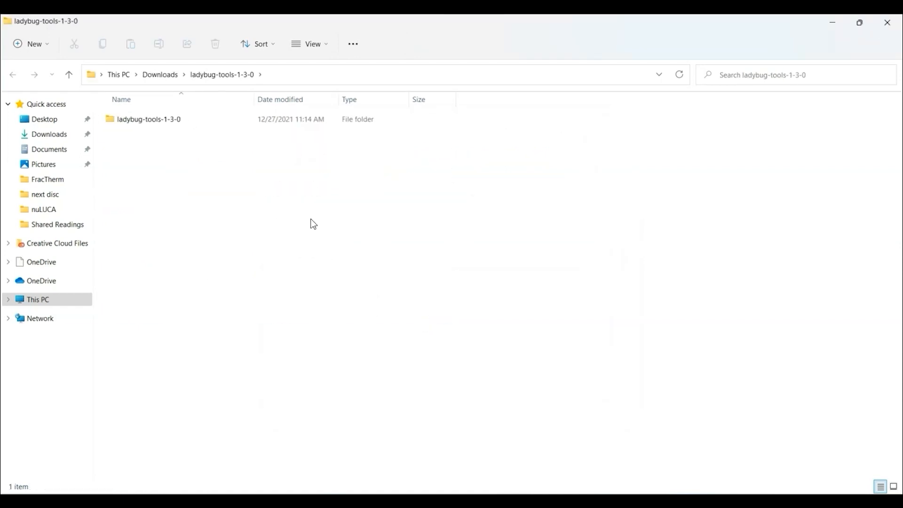
Open the installer Grasshopper definition from the extracted ladybug-tools-1-3-0 folder and dismiss the getting-started window
double_click(113, 121)
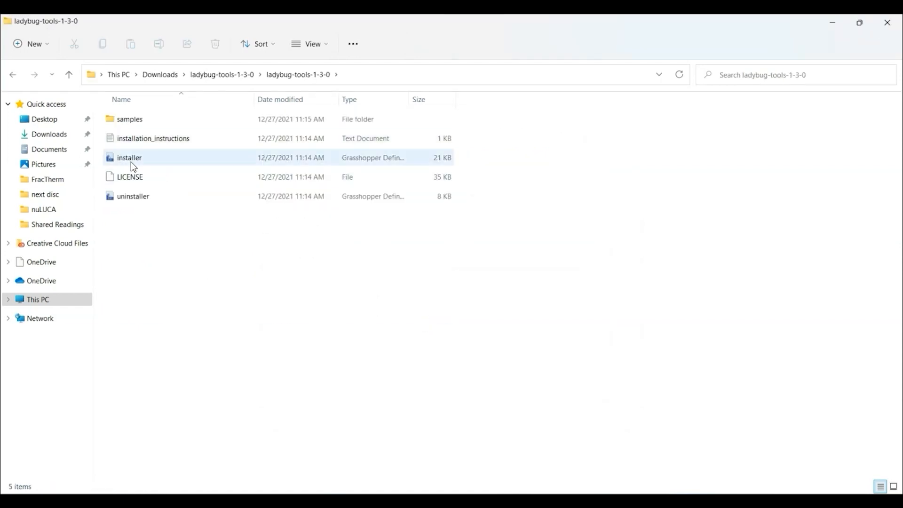
double_click(130, 160)
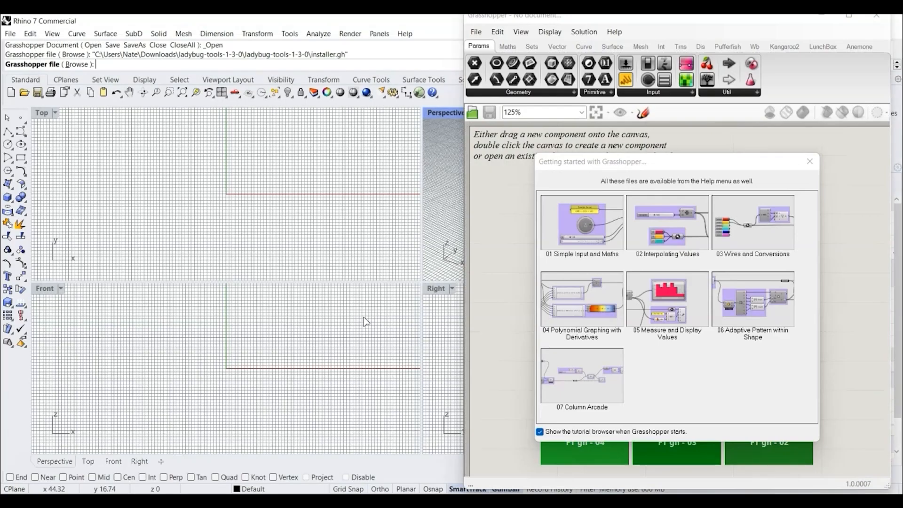
left_click(808, 164)
Set the toggle feeding the LBSetup component's _setup_python input to True
scroll(512, 251, "down", 4)
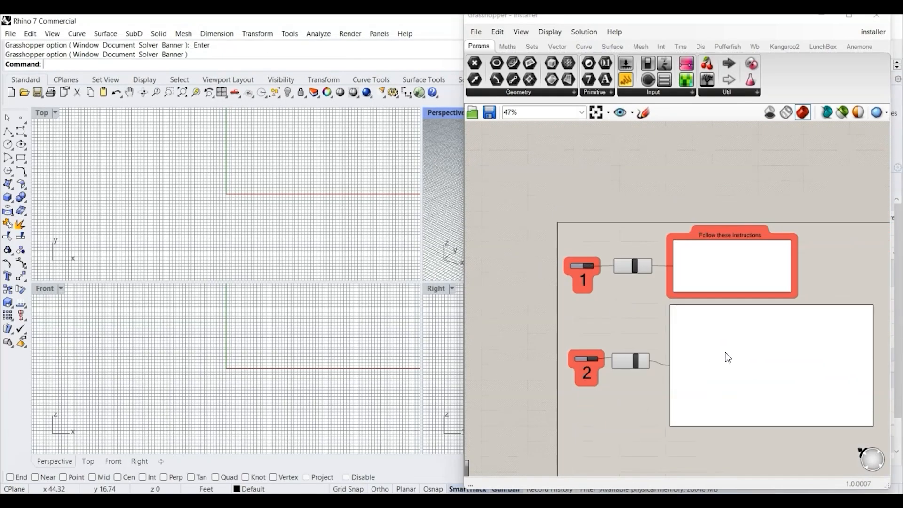
scroll(725, 352, "up", 2)
right_click_drag(617, 309, 636, 297)
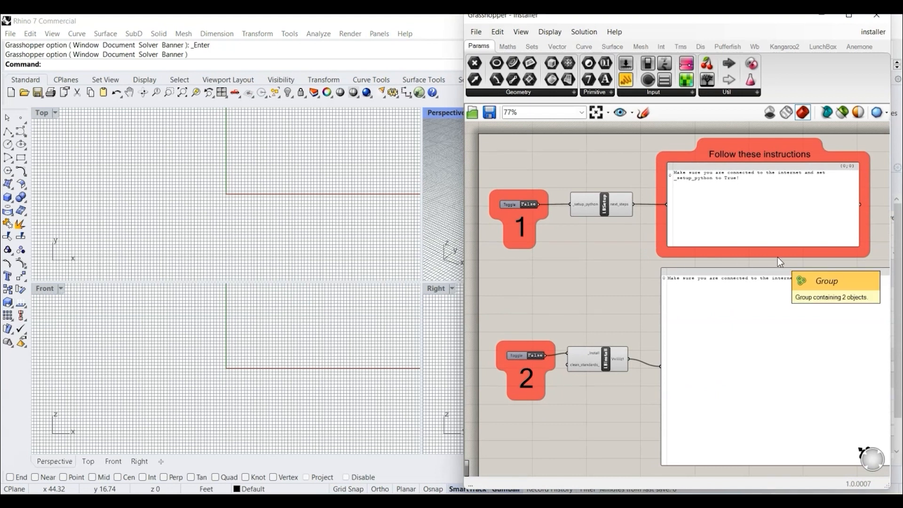
scroll(769, 157, "up", 5)
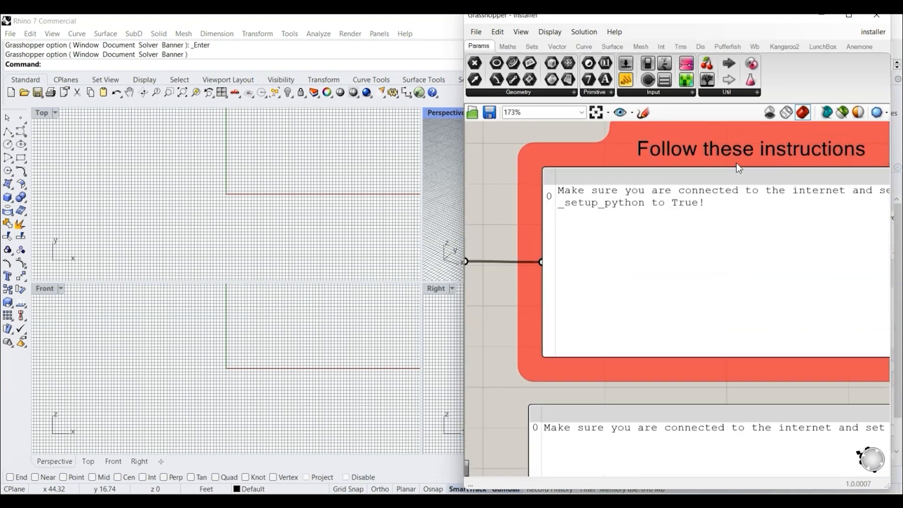
scroll(481, 199, "down", 4)
scroll(547, 217, "up", 3)
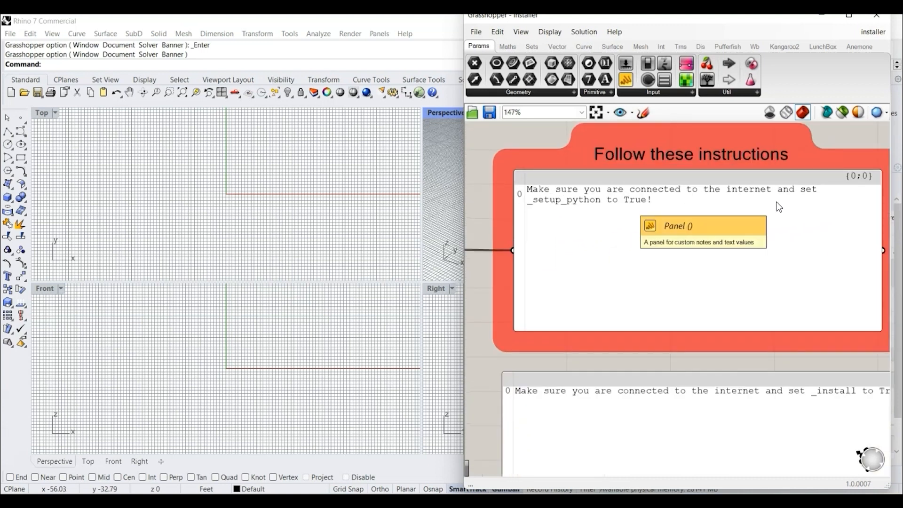
scroll(745, 214, "down", 3)
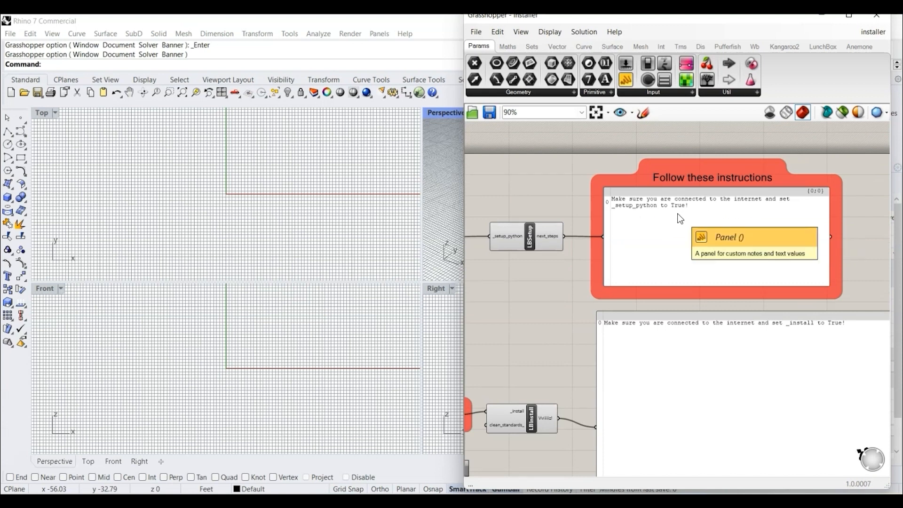
scroll(761, 221, "down", 4)
scroll(614, 233, "up", 5)
scroll(605, 235, "up", 1)
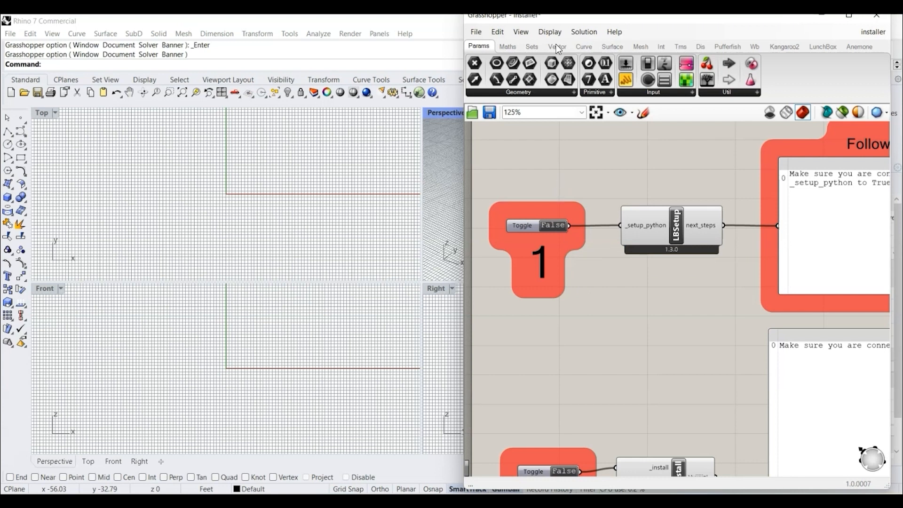
left_click(551, 224)
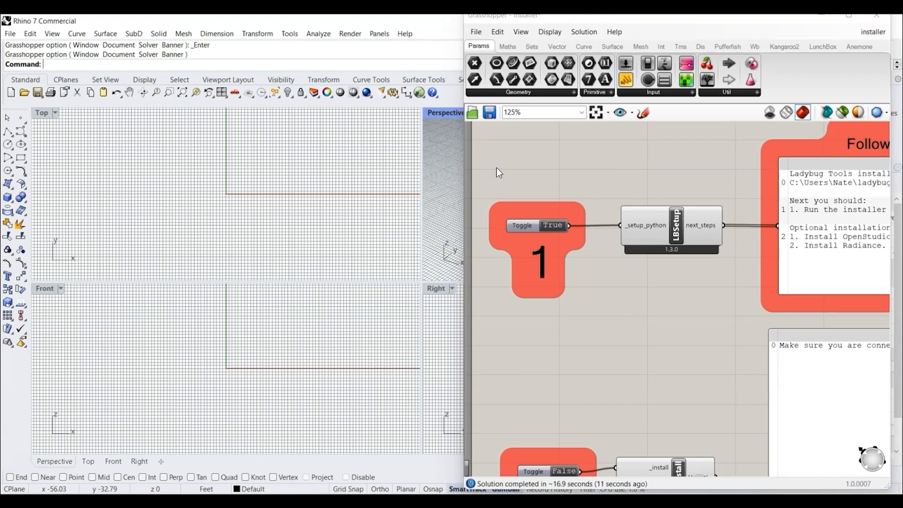
Examine the instructions panel fed by the LBSetup component for the required and optional installation steps
scroll(496, 168, "down", 2)
scroll(843, 211, "up", 2)
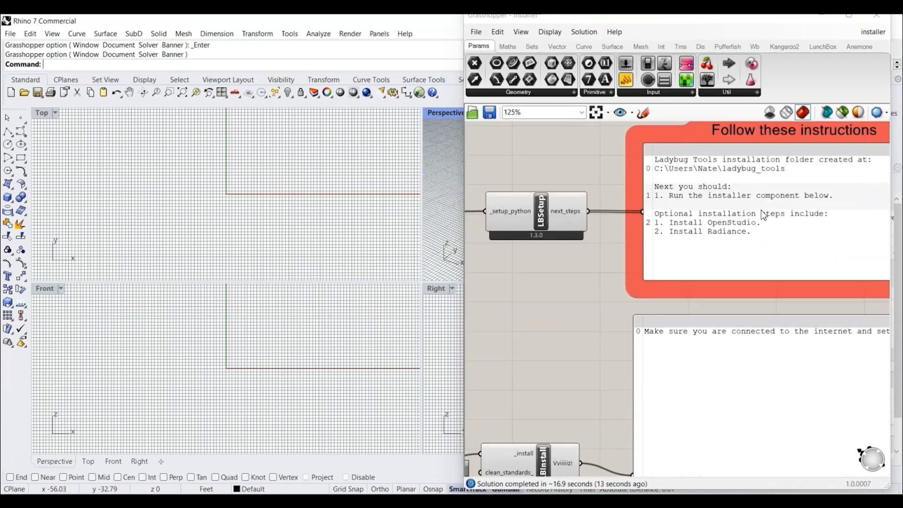
scroll(800, 208, "up", 2)
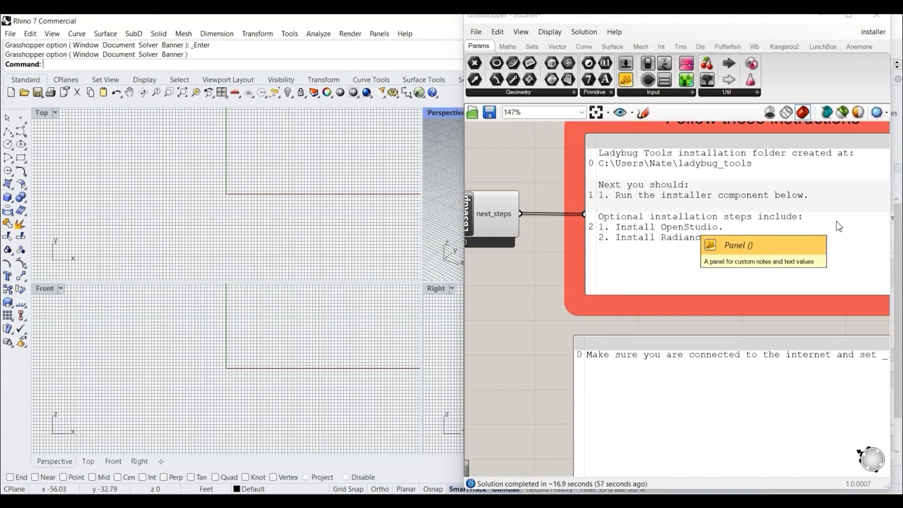
scroll(853, 207, "down", 3)
scroll(853, 207, "down", 2)
scroll(811, 301, "up", 2)
scroll(752, 287, "down", 2)
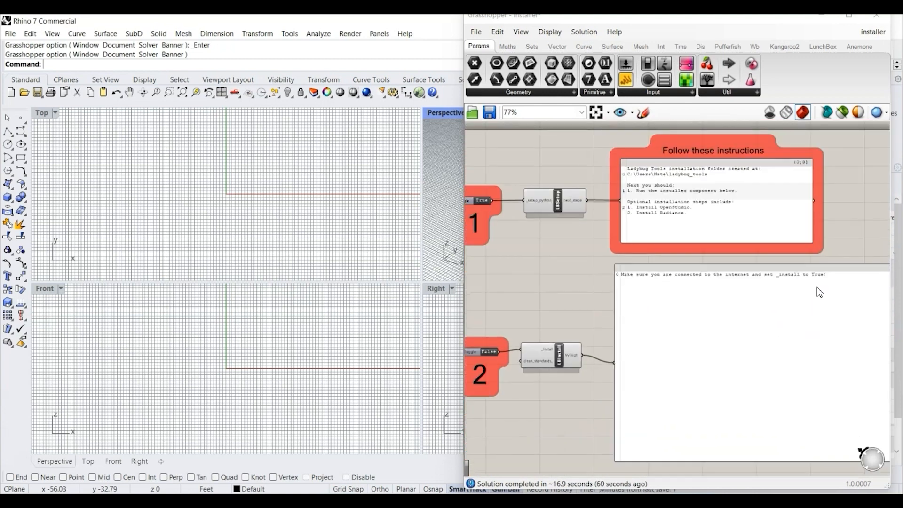
Set the toggle feeding the LBInstall component's _install input to True and dismiss the installation notice
scroll(752, 288, "up", 3)
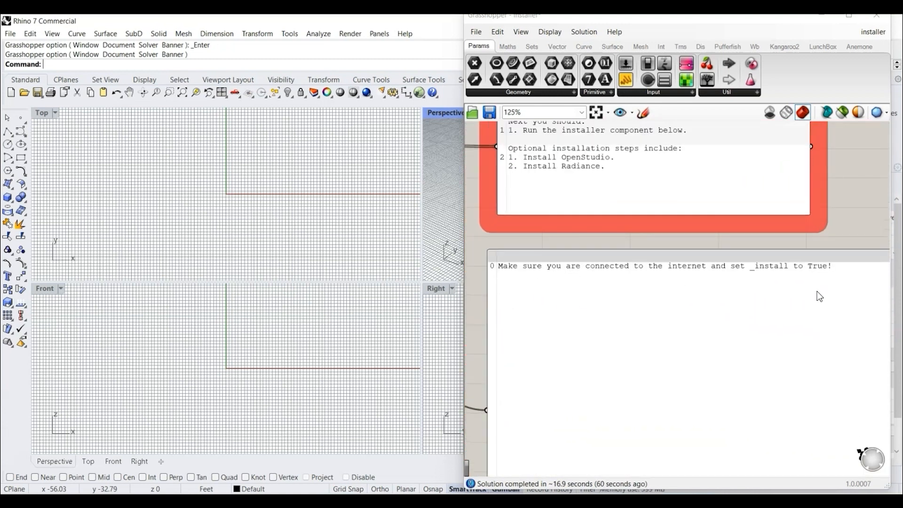
scroll(818, 291, "down", 3)
scroll(537, 370, "up", 3)
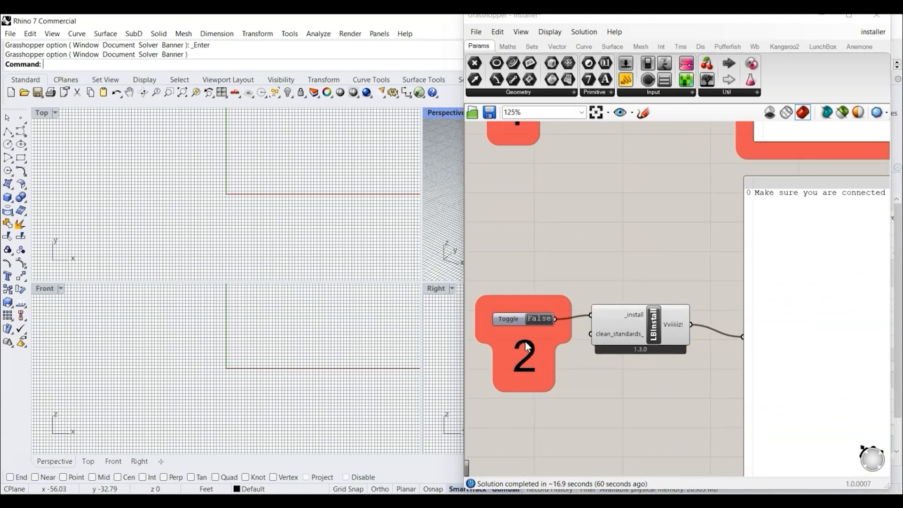
scroll(529, 332, "up", 3)
double_click(551, 310)
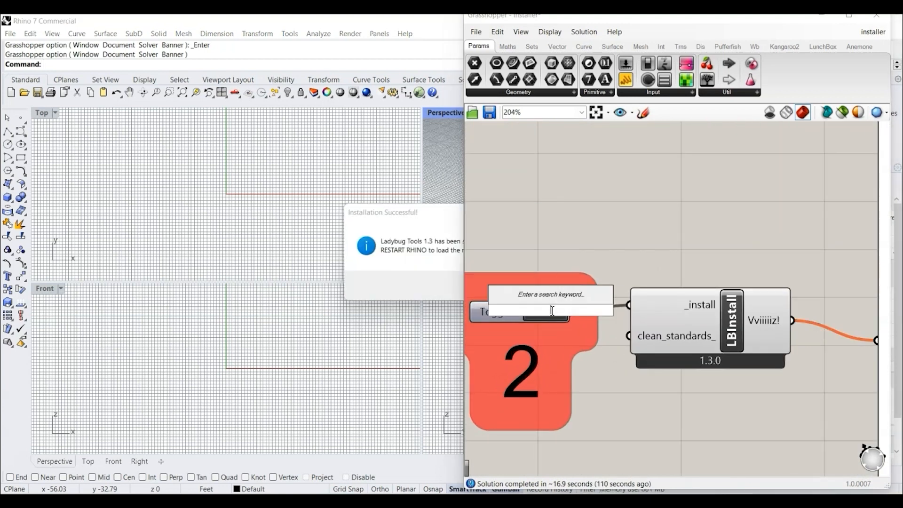
left_click(368, 211)
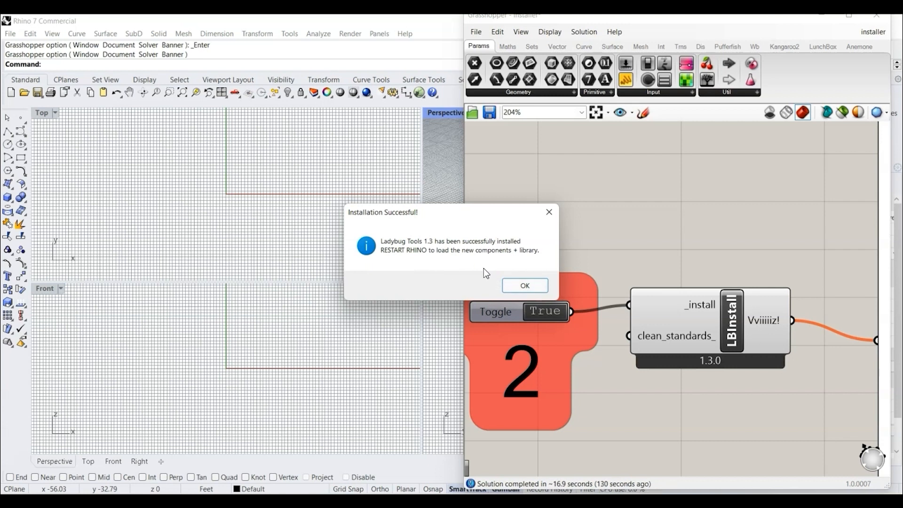
left_click(525, 287)
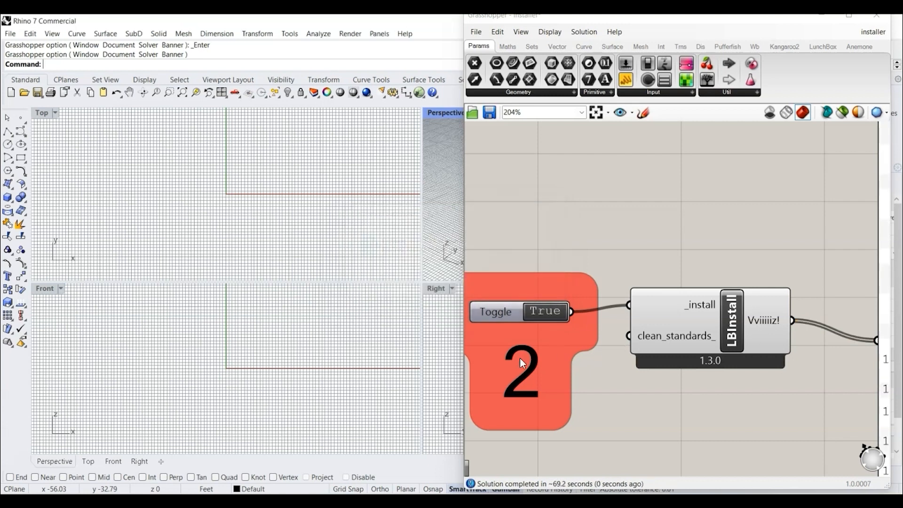
Close Grasshopper and Rhino without saving the changes to the installer definition
left_click(877, 15)
left_click(887, 21)
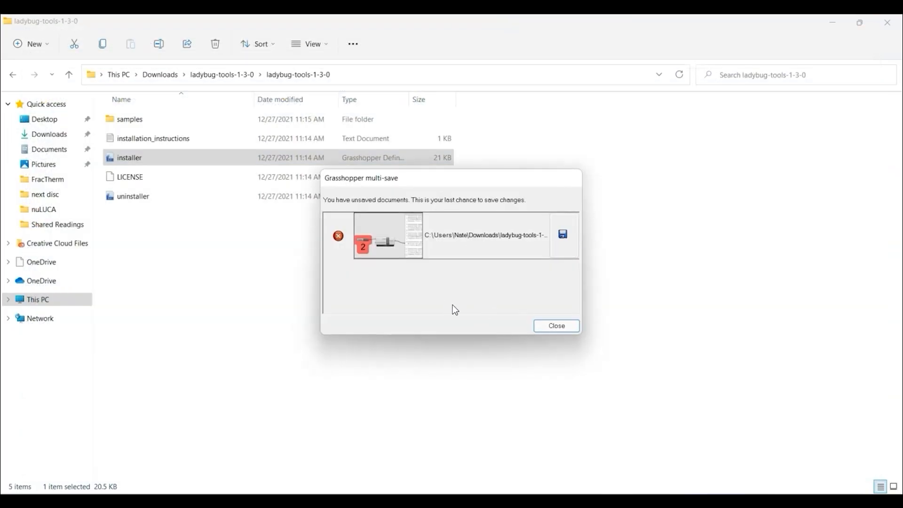
left_click(555, 324)
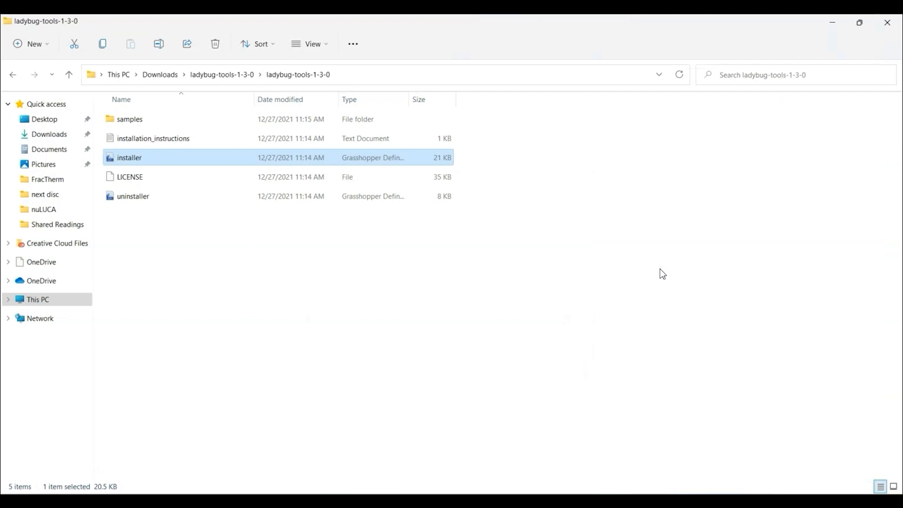
Launch Rhino again to load the newly installed Ladybug Tools components
key("super")
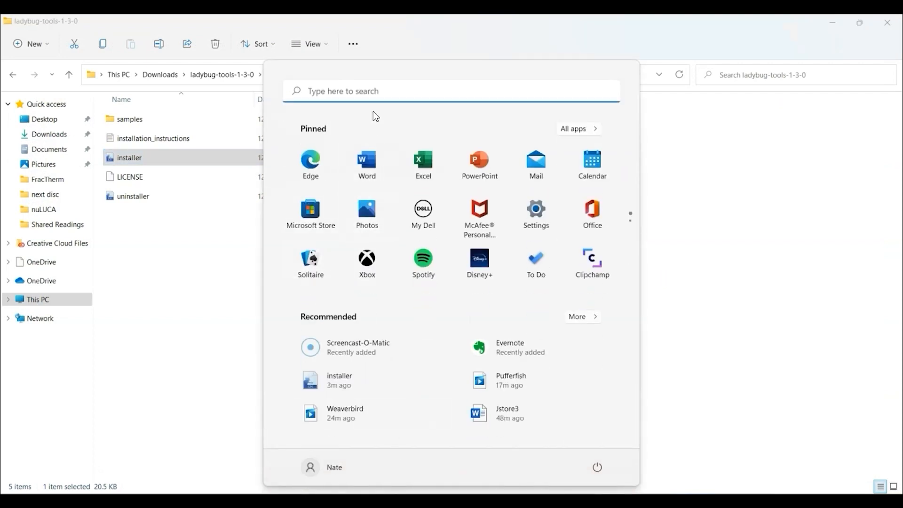
type("rhino")
key("Return")
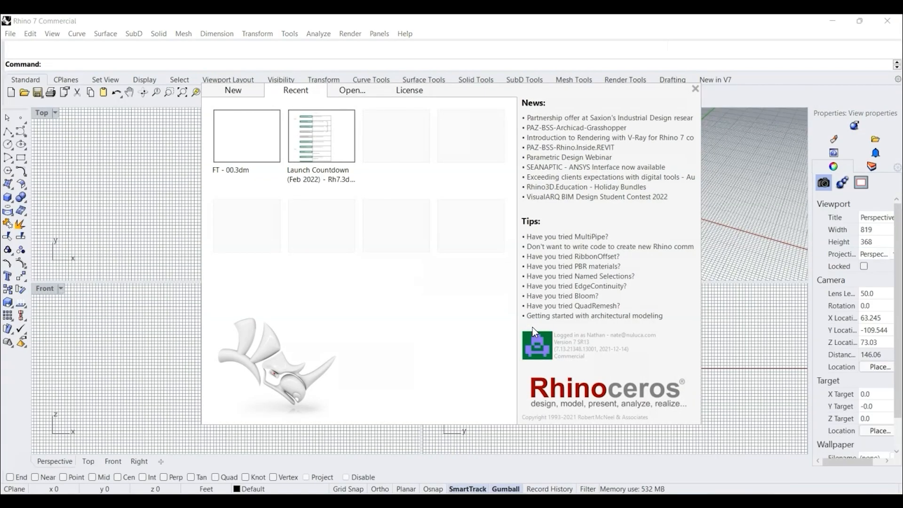
Dismiss the Rhino start screen, open Grasshopper, and close its getting-started tutorial browser
key("Escape")
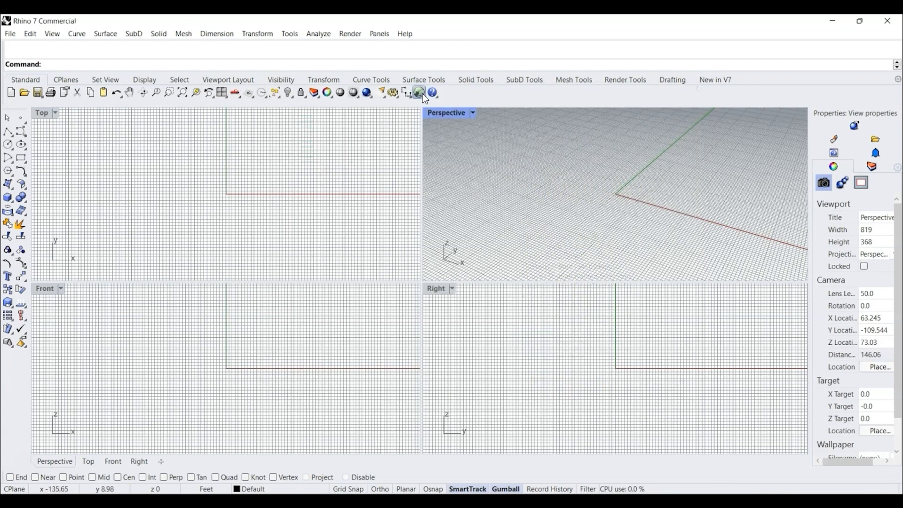
left_click(423, 95)
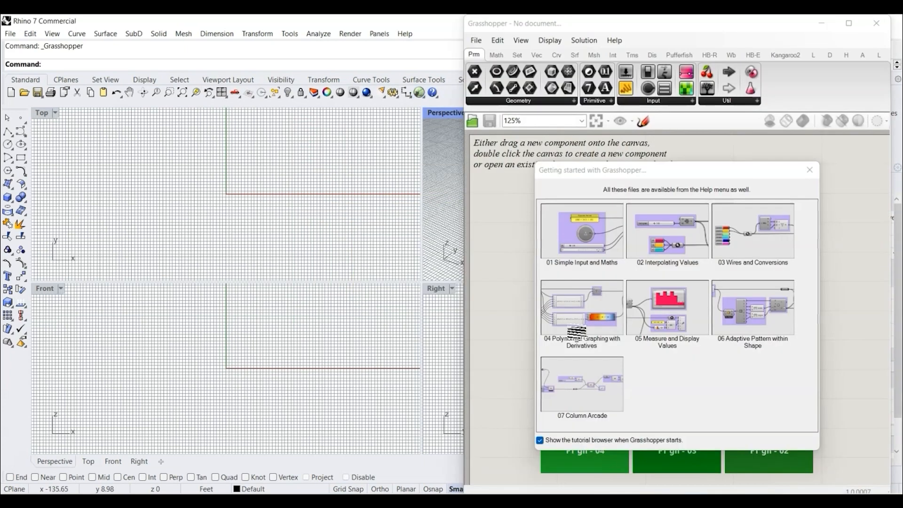
left_click(810, 170)
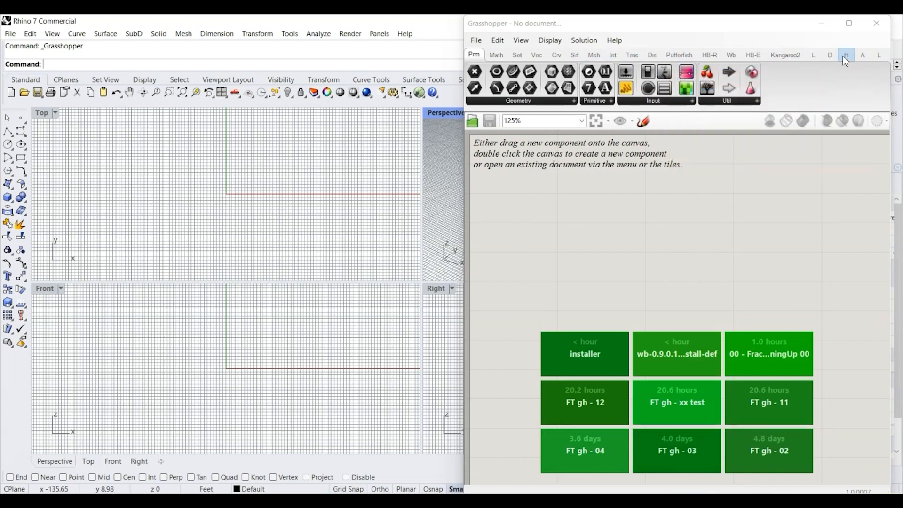
Place the Ladybug DownloadEPW and SkyMatrix components side by side on the empty Grasshopper canvas
mouse_move(829, 60)
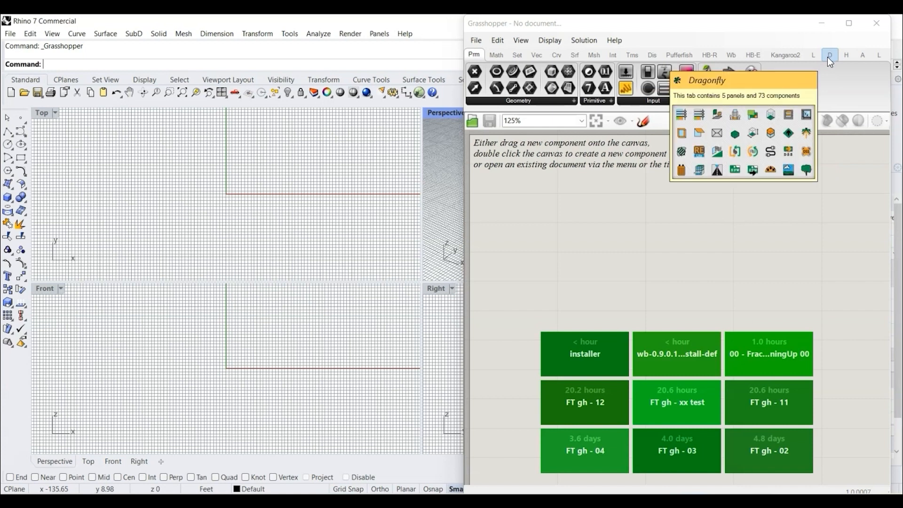
left_click(879, 56)
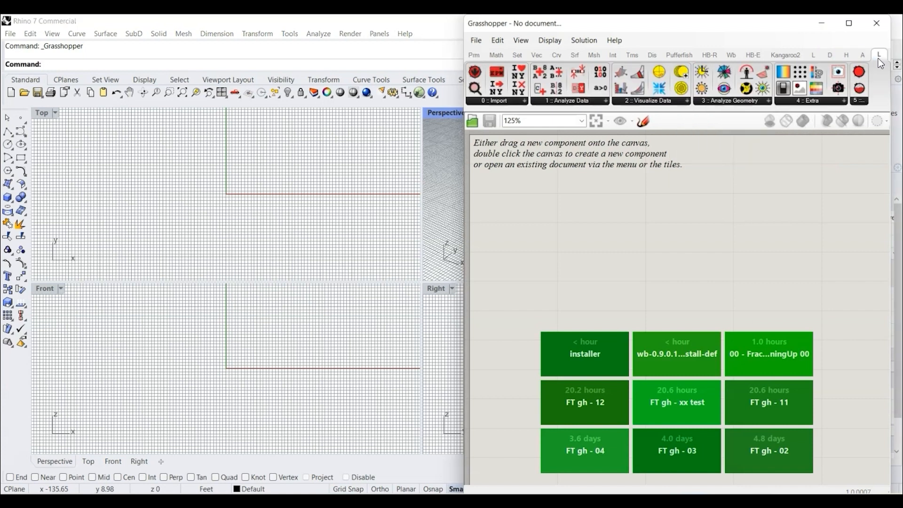
left_click_drag(480, 72, 603, 218)
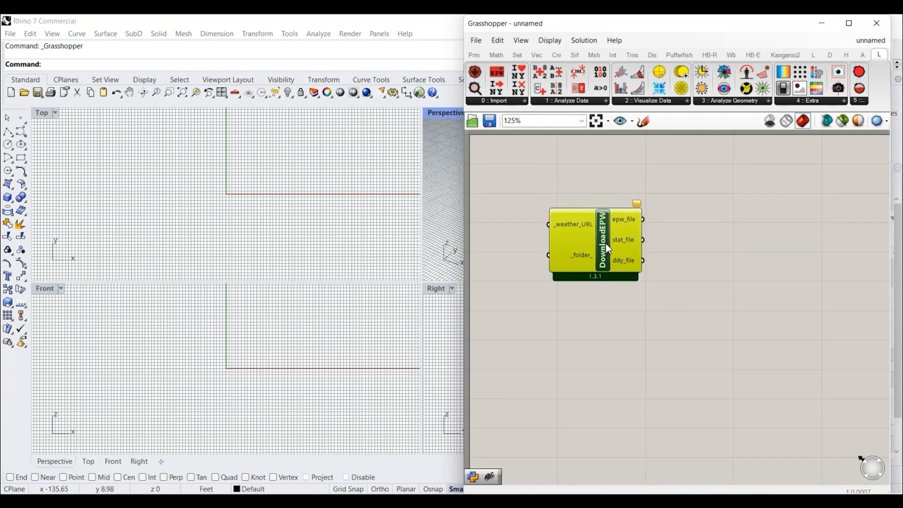
left_click(672, 222)
left_click_drag(700, 86, 758, 269)
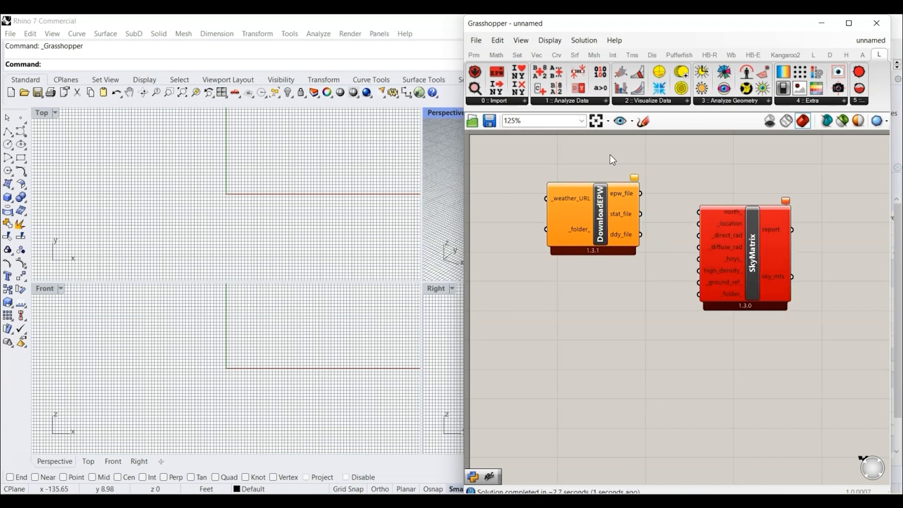
Run EditPythonScript in Rhino, check the module search paths in the Python options, and close the editor
left_click(65, 63)
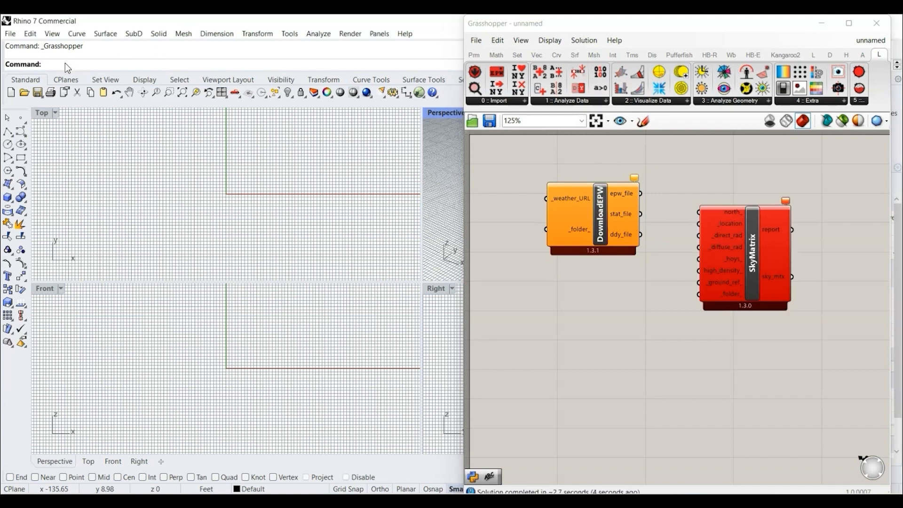
type("EditPythonScript")
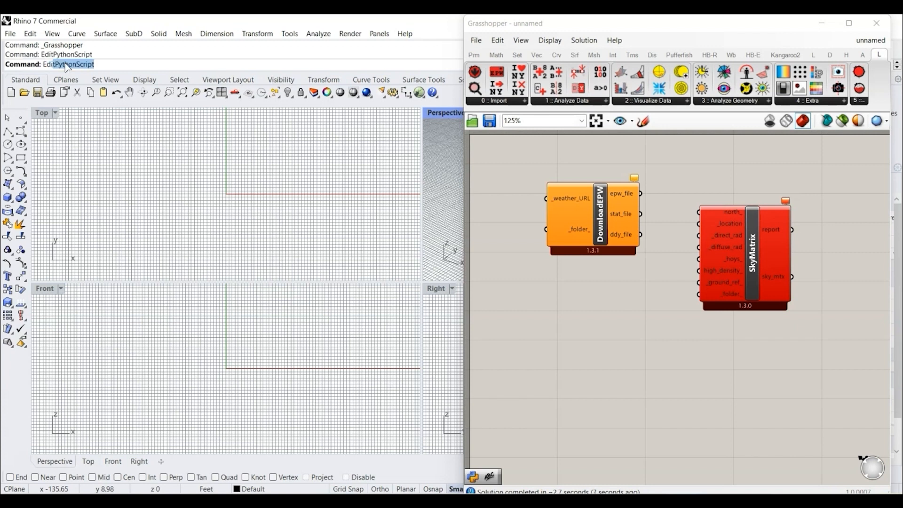
key("Return")
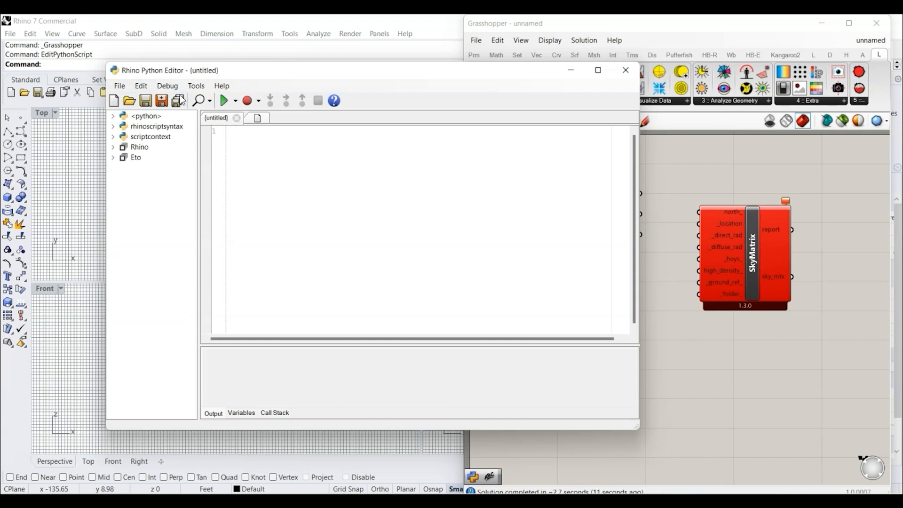
left_click(196, 87)
left_click(209, 97)
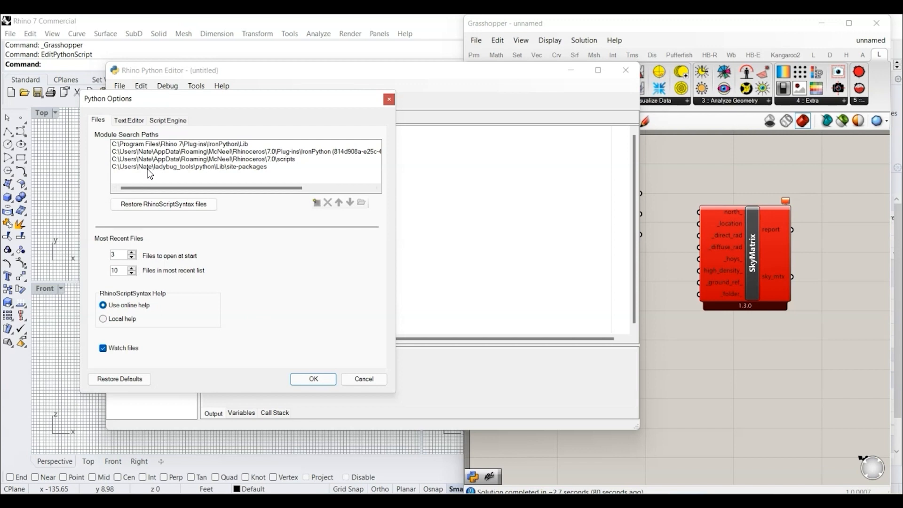
left_click(314, 379)
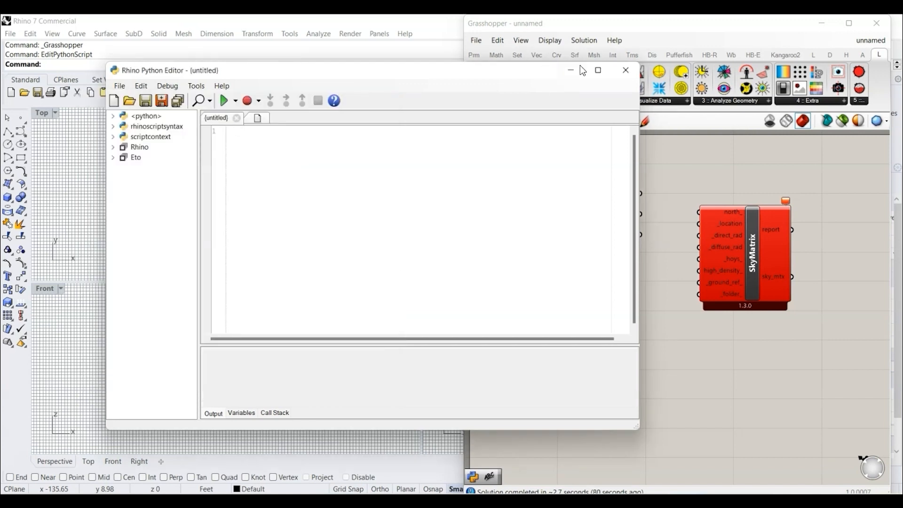
left_click(626, 70)
Move the SkyMatrix component slightly up and copy the text of its error balloon
mouse_move(763, 271)
left_mouse_down()
mouse_move(767, 306)
mouse_move(790, 256)
mouse_move(771, 257)
left_mouse_up()
left_click(754, 334)
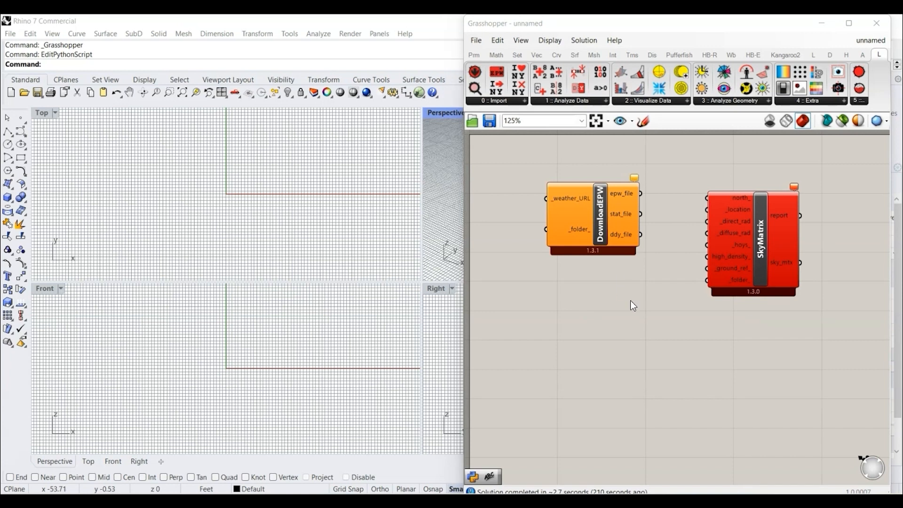
mouse_move(794, 189)
left_click(795, 188)
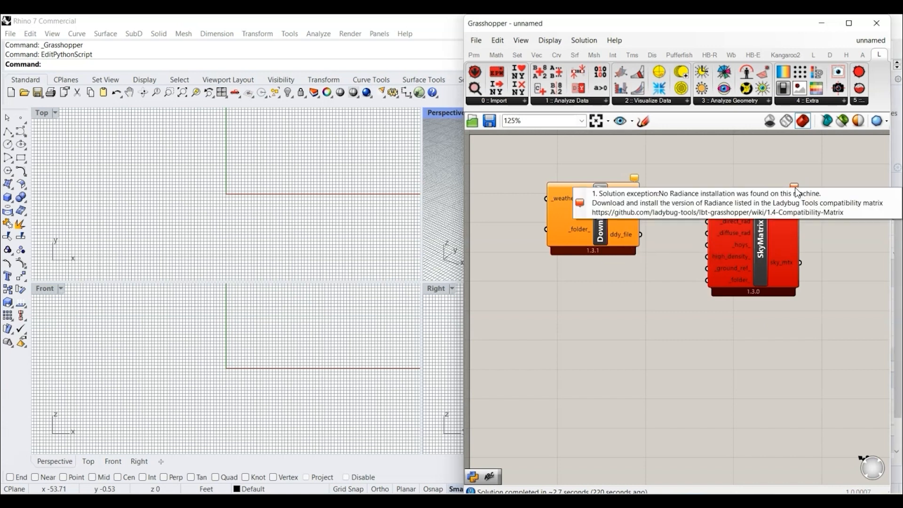
left_click(775, 207)
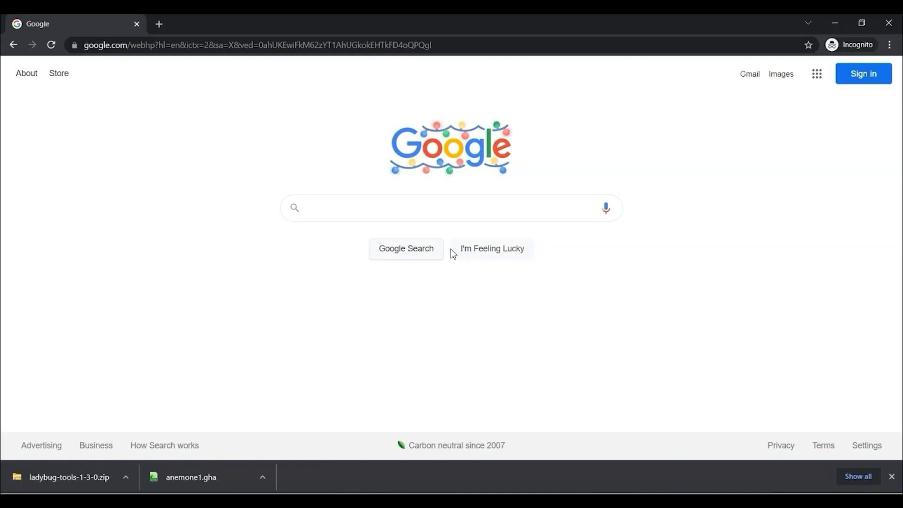
Switch to Chrome, paste the copied error text as the address, trim it to the 1.4-Compatibility-Matrix GitHub URL, and load that page
left_click(265, 46)
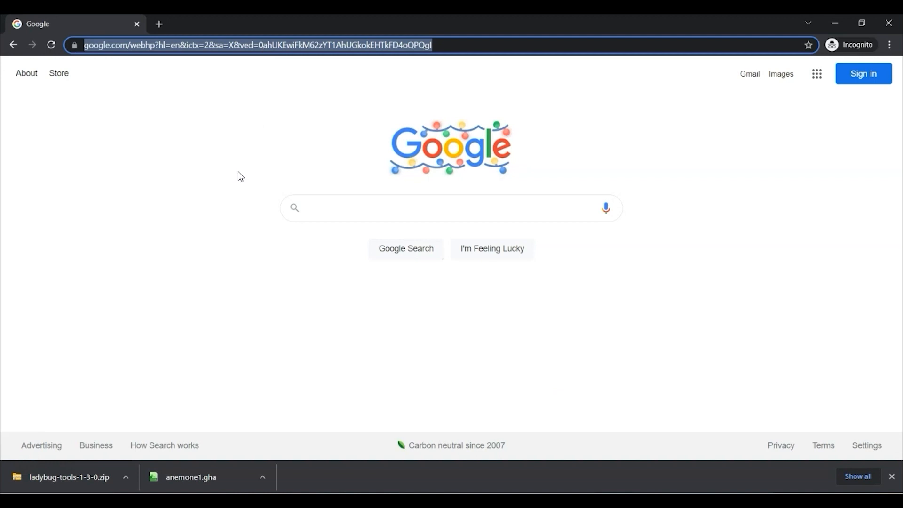
type("1. Solution exception:No Radiance installation was found on this machine. Download and install the version of Radiance listed in the Ladybug Tools compatibility matrix https://github.com/ladybug-tools/lbt-grasshopper/wiki/1.4-Compatibility-Matrix")
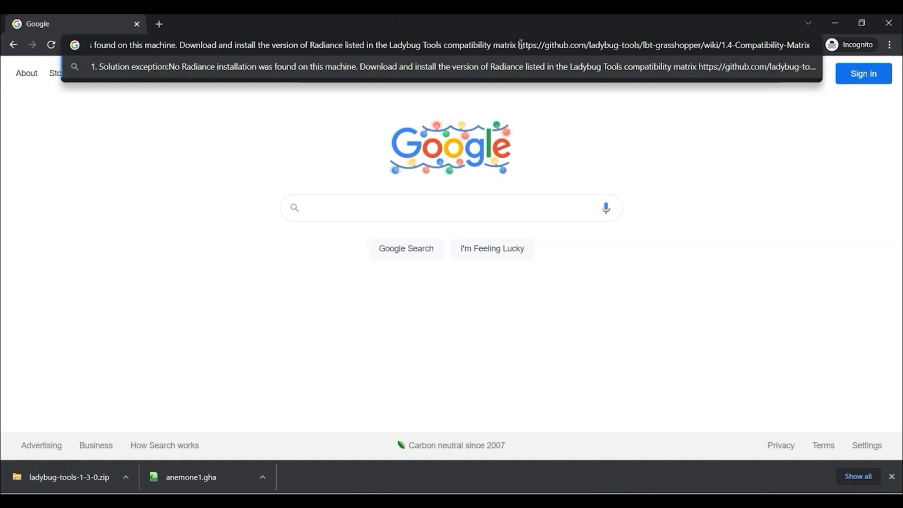
left_click_drag(520, 44, 492, 45)
key("ctrl+shift+Left")
key("ctrl+shift+Left")
key("ctrl+shift+Left")
key("shift+Home")
key("BackSpace")
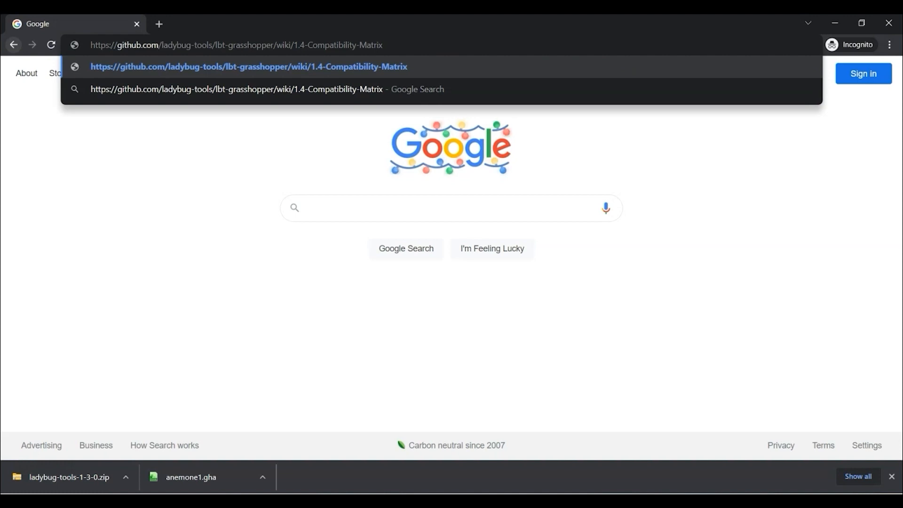
key("Return")
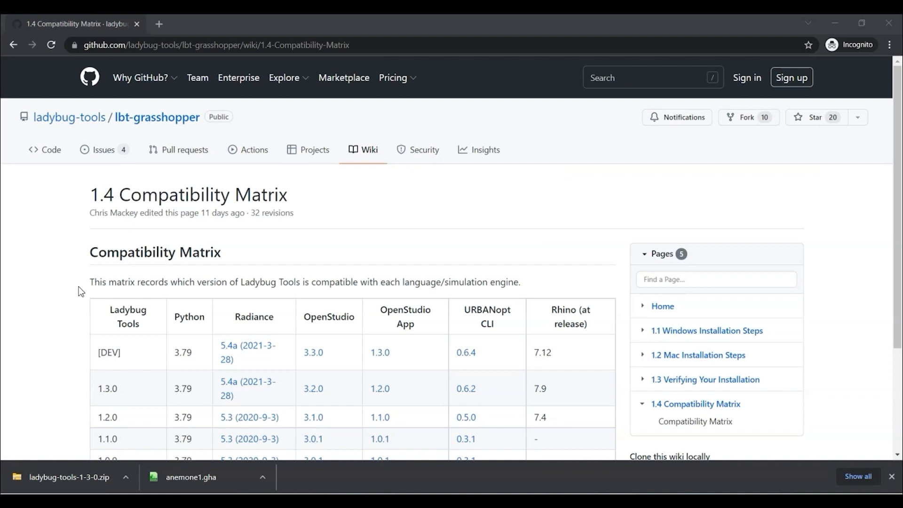
Open the Radiance 5.4a (2021-3-28) release listed for Ladybug Tools 1.3.0 and download Radiance_947ea88a_Windows.exe
scroll(80, 331, "down", 1)
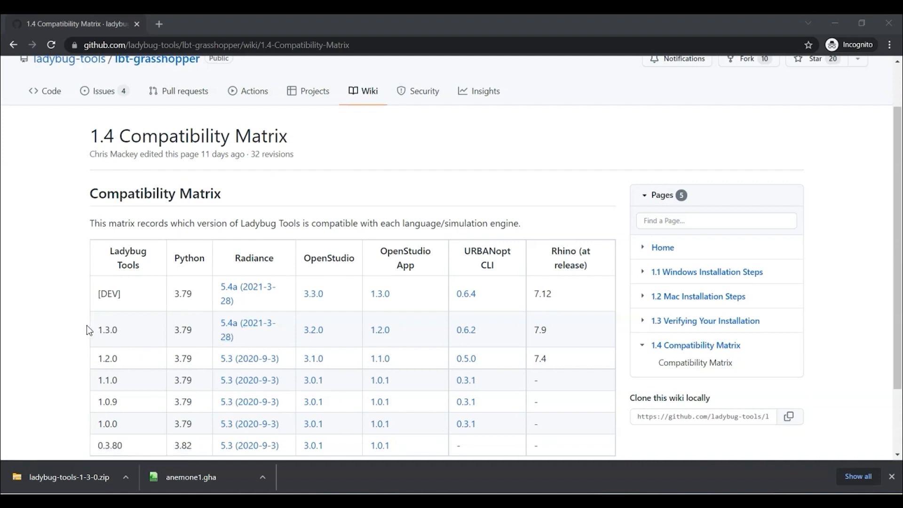
scroll(86, 326, "down", 2)
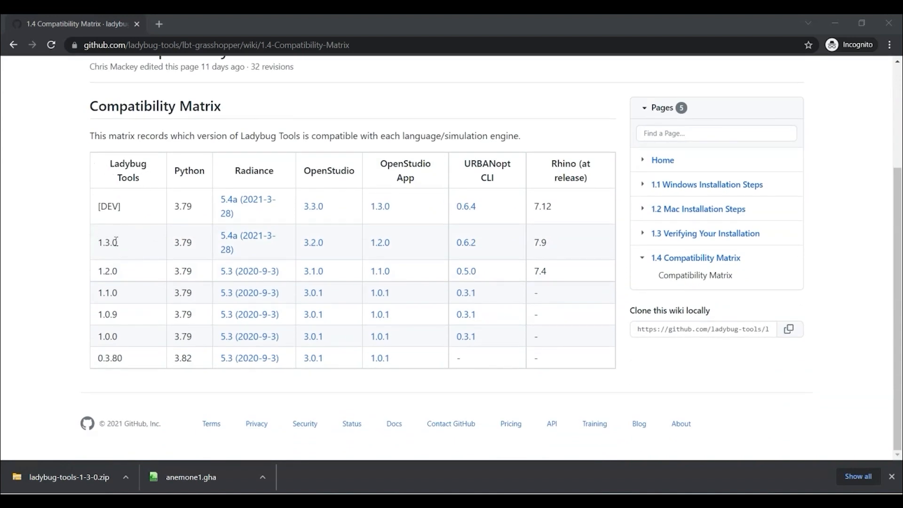
left_click(230, 242)
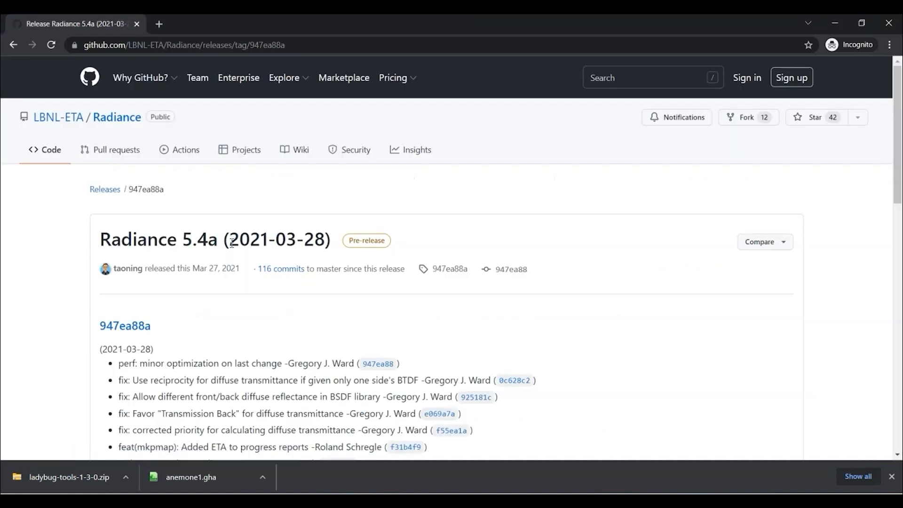
scroll(232, 243, "down", 10)
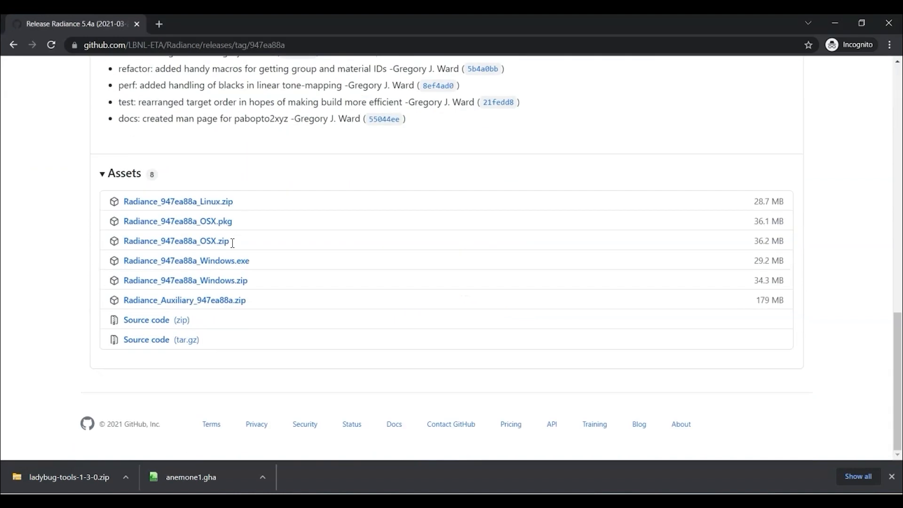
left_click(219, 266)
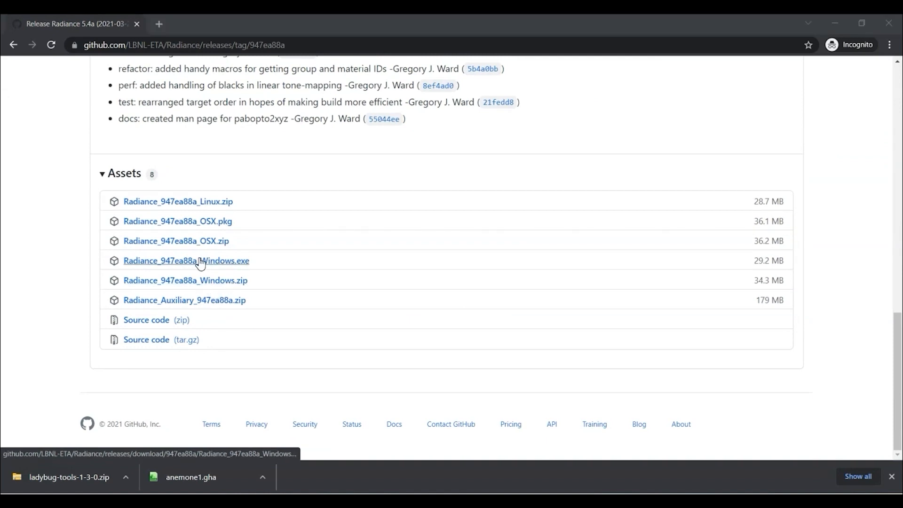
left_click(200, 265)
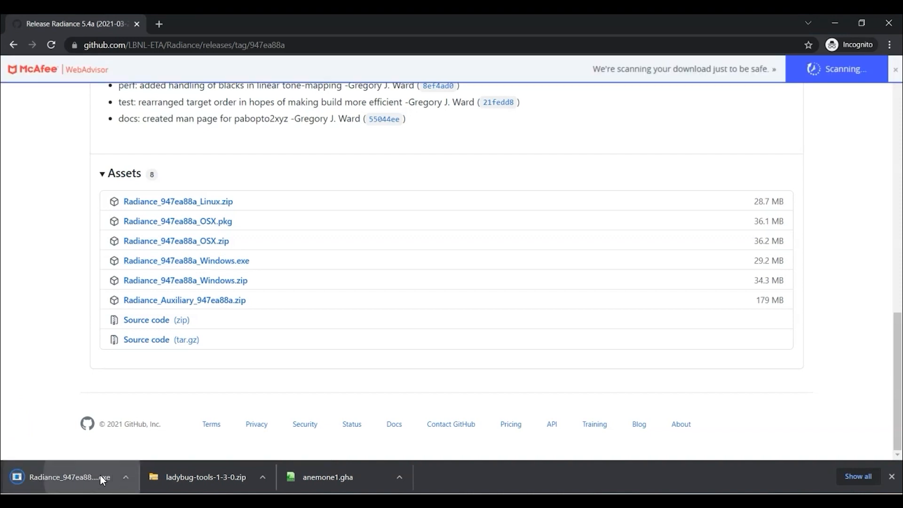
Run the Radiance installer from Downloads, accept the licence, leave Radiance off the system PATH, and install it to C:\Radiance
left_click(126, 476)
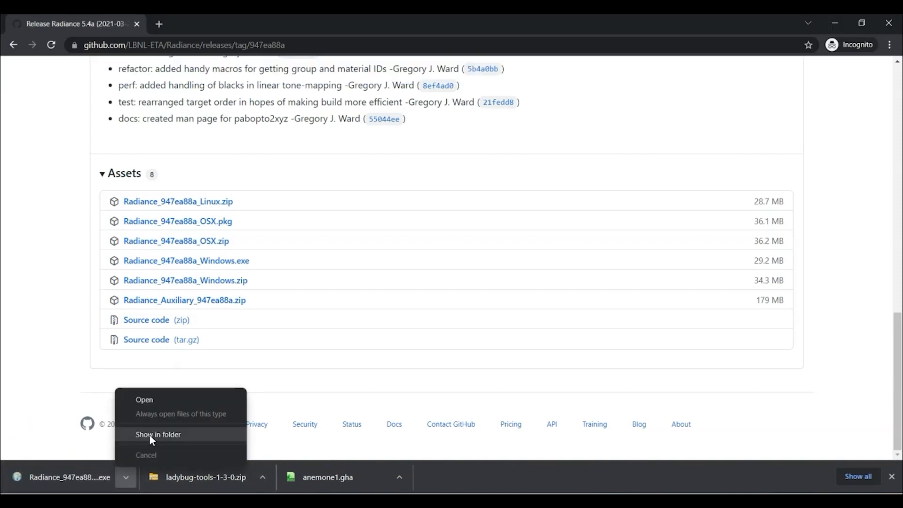
left_click(149, 434)
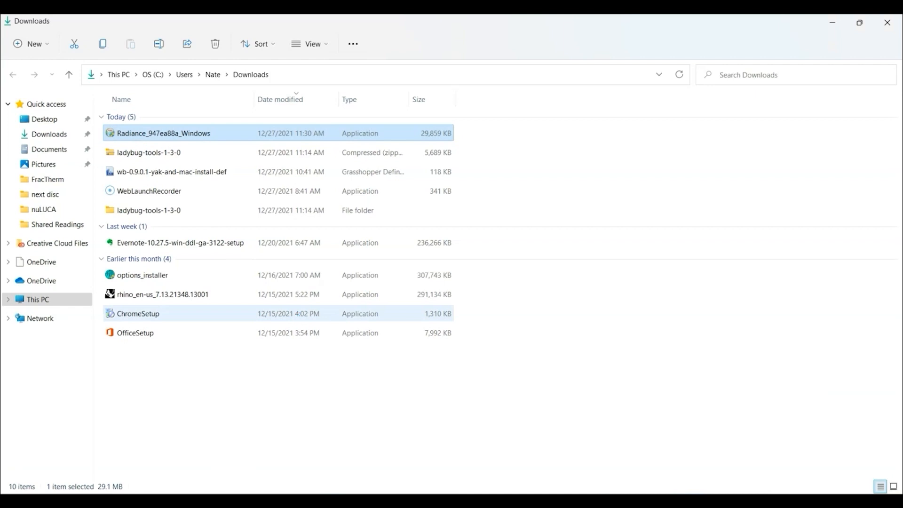
key("Return")
left_click(536, 356)
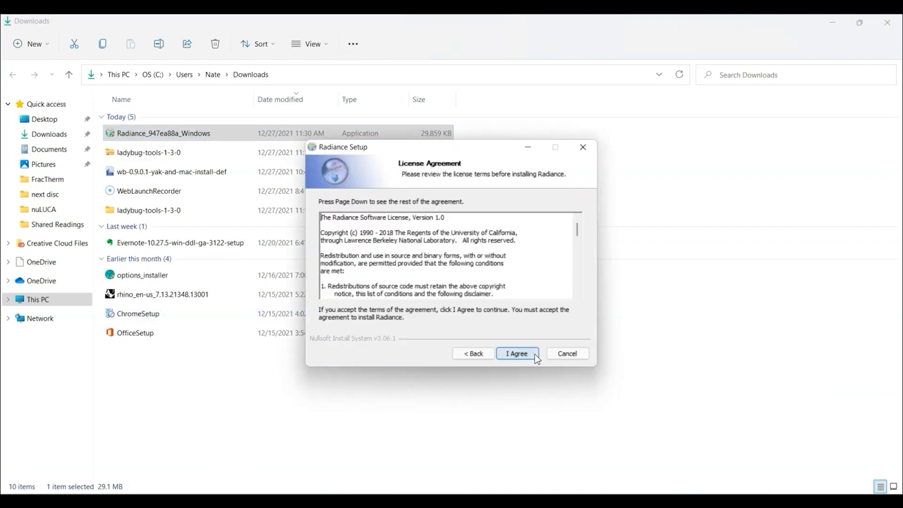
left_click(536, 357)
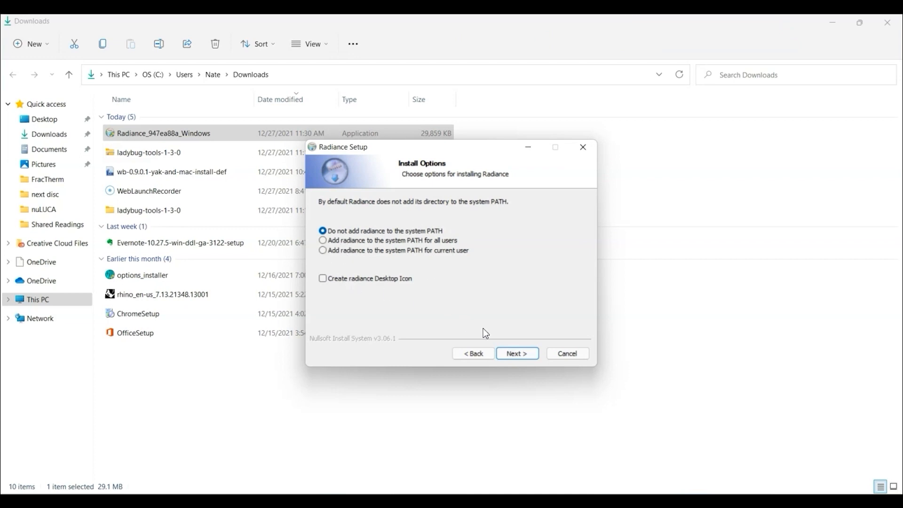
left_click(523, 355)
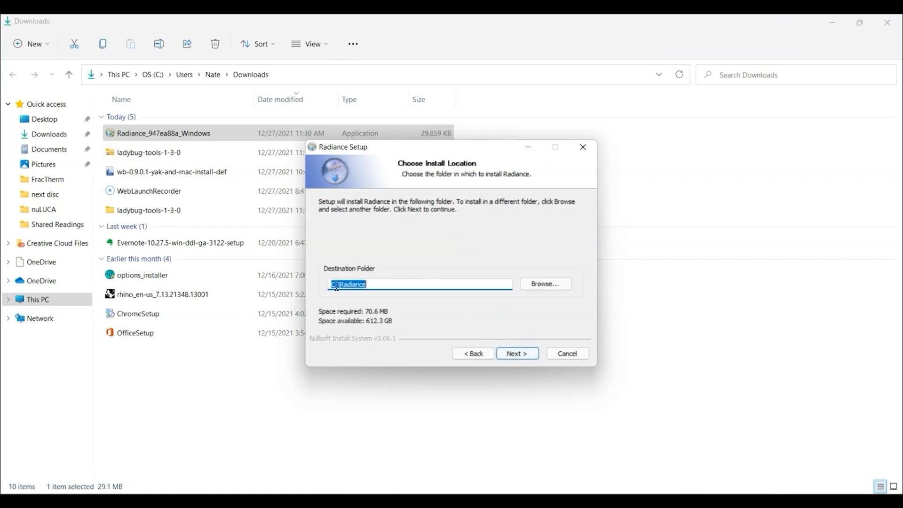
left_click(512, 356)
left_click(512, 356)
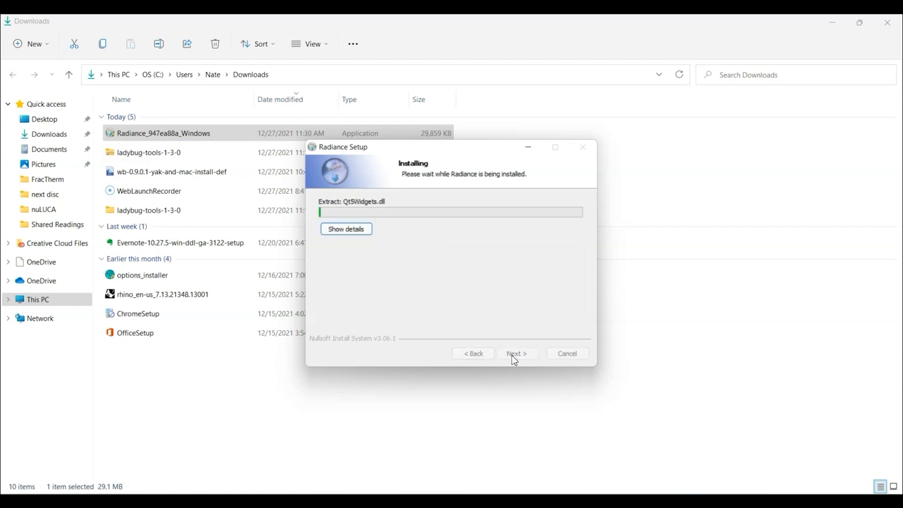
left_click(522, 355)
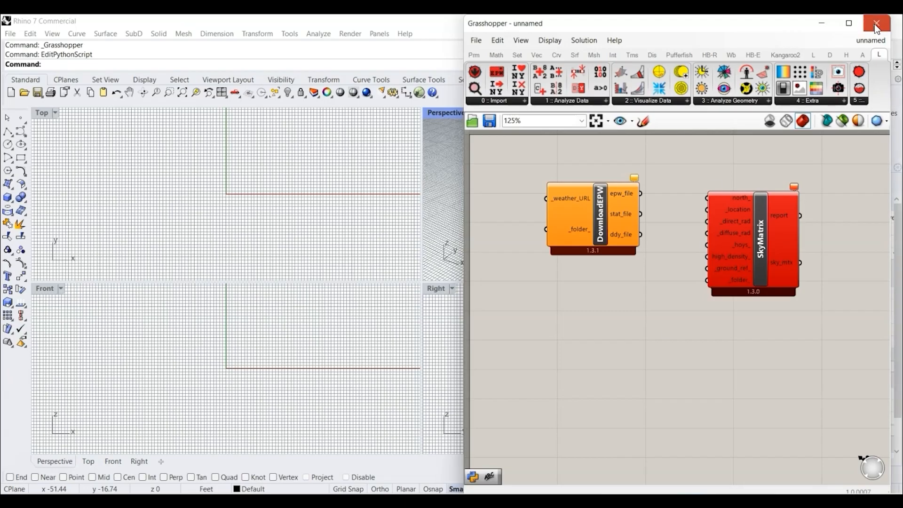
Close Grasshopper and Rhino without saving the unnamed test definition
left_click(888, 19)
left_click(888, 21)
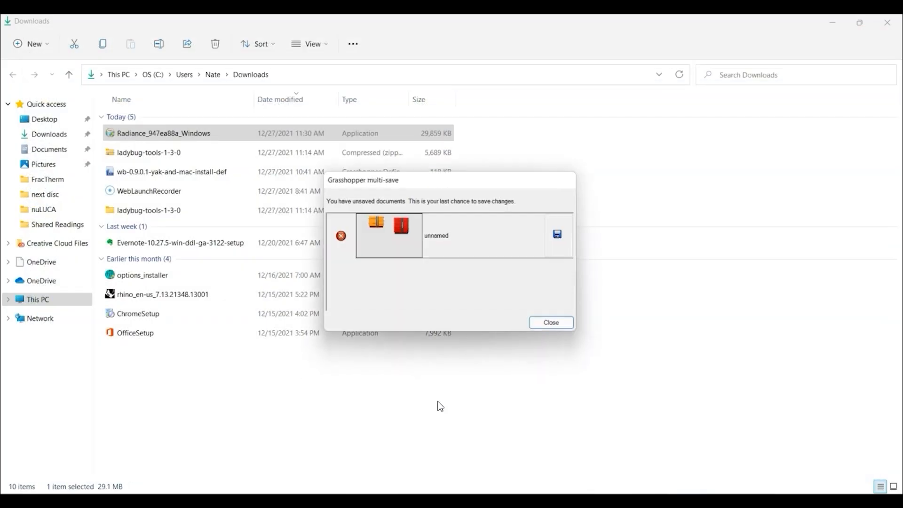
left_click(559, 326)
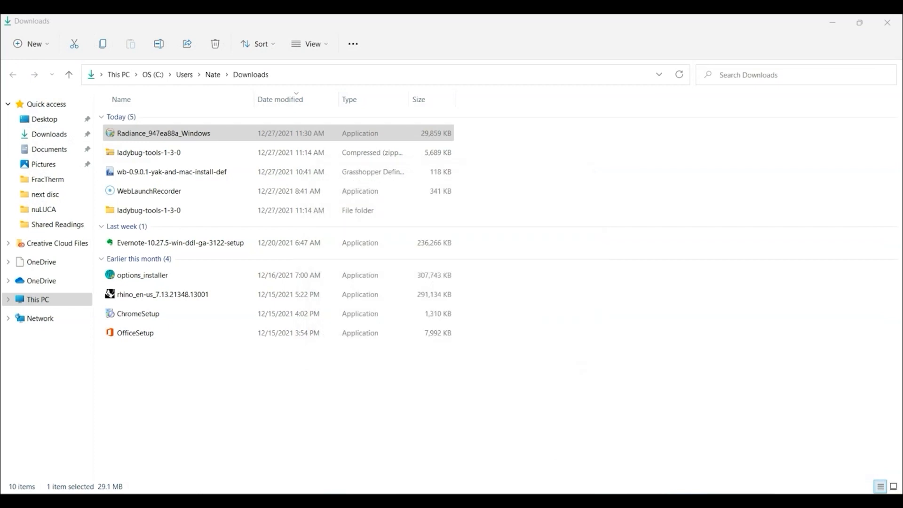
Relaunch Rhino, dismiss its start screen, and open Grasshopper again
key("super")
key("Escape")
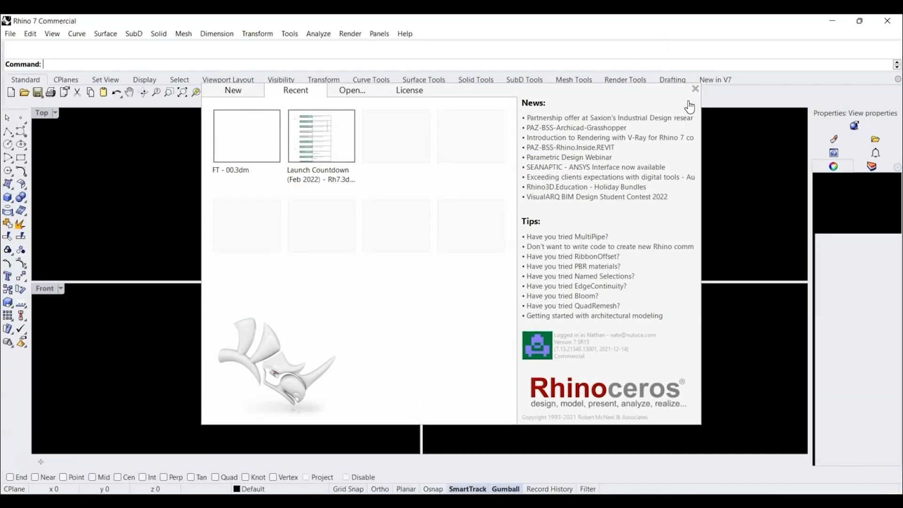
left_click(419, 92)
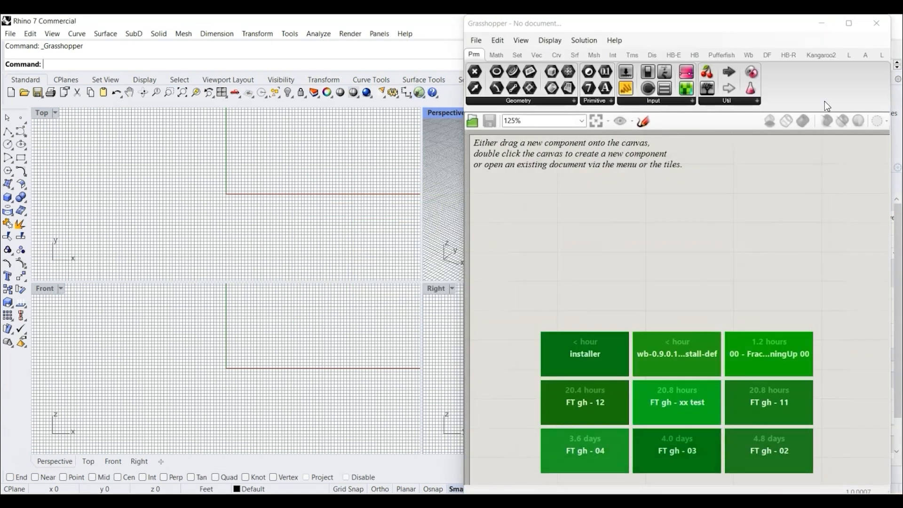
Widen the Grasshopper window to show full tab names and place an LB Cumulative Sky Matrix component on the canvas
left_click_drag(464, 210, 228, 210)
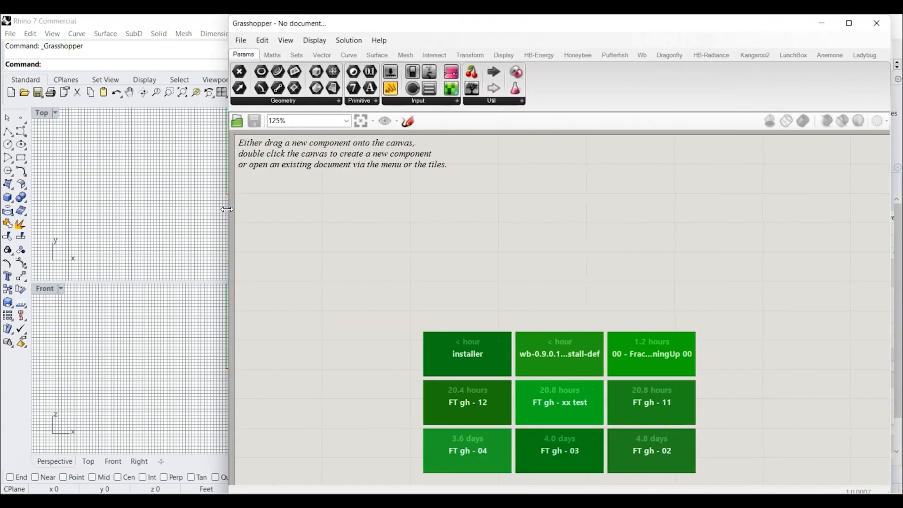
left_click(859, 58)
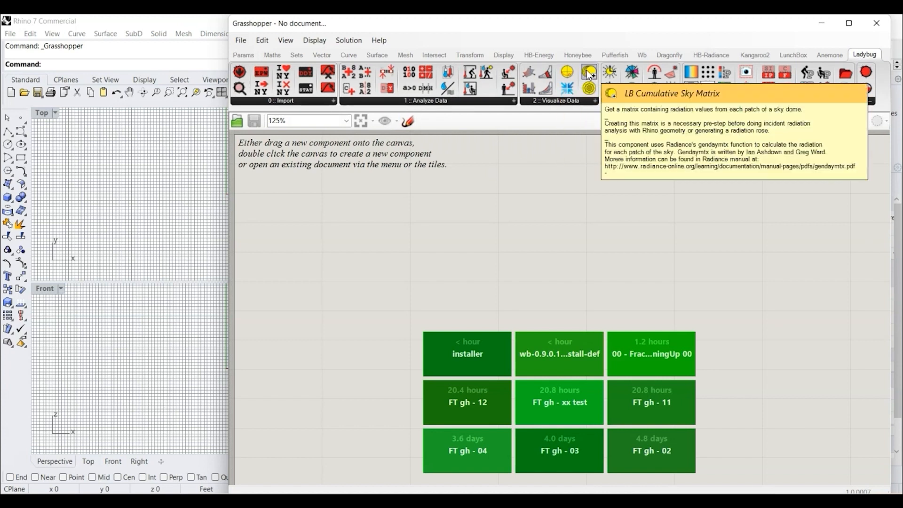
left_click_drag(589, 76, 611, 170)
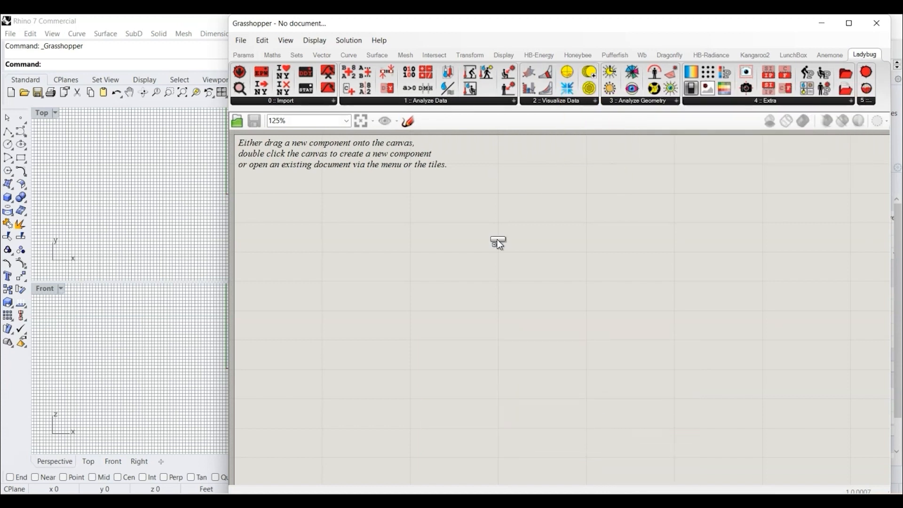
left_click_drag(545, 261, 544, 260)
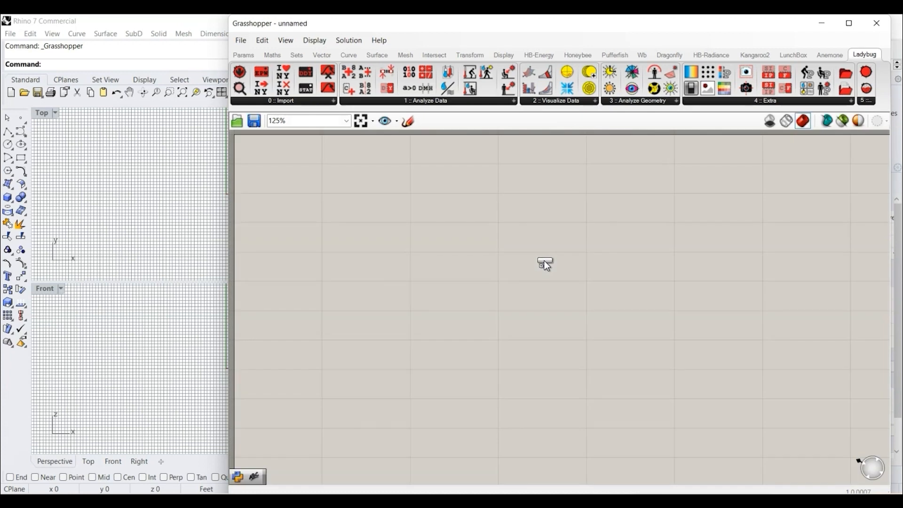